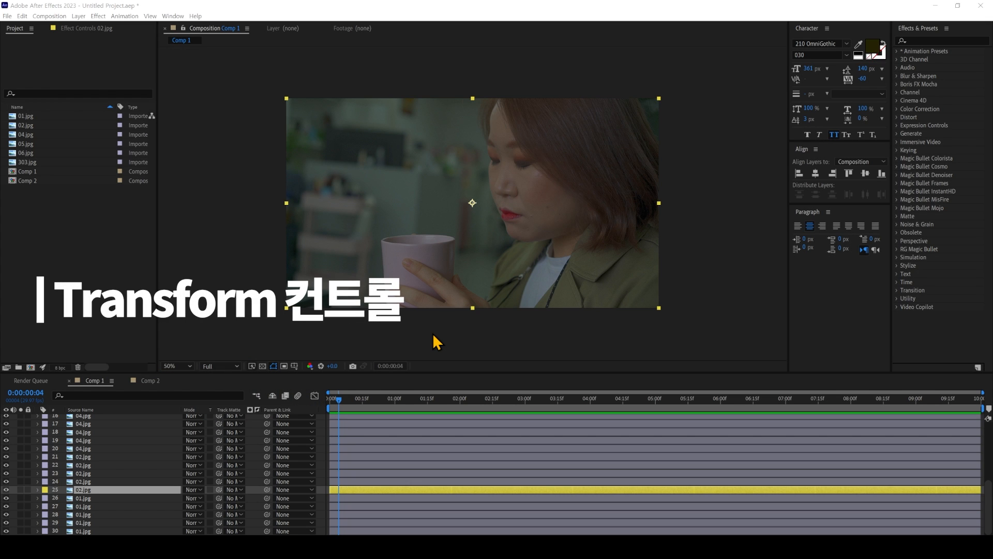
- Select the yellow-labelled 02.jpg layer (layer 25) in Comp 1 and expand its Transform properties
{"action": "scroll", "coordinate": [424, 466], "scroll_direction": "up", "scroll_amount": 3}
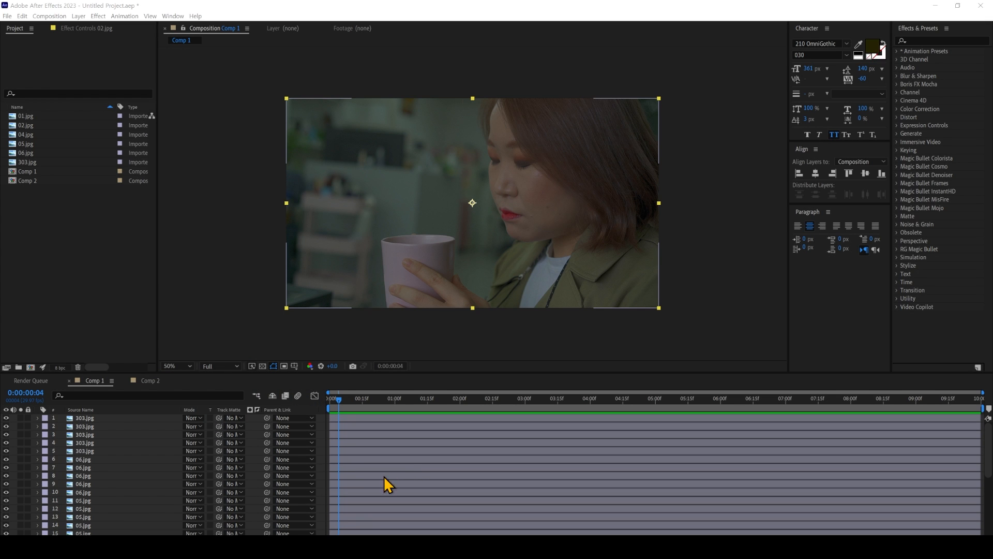
{"action": "scroll", "coordinate": [98, 471], "scroll_direction": "down", "scroll_amount": 3}
{"action": "left_click", "coordinate": [98, 506]}
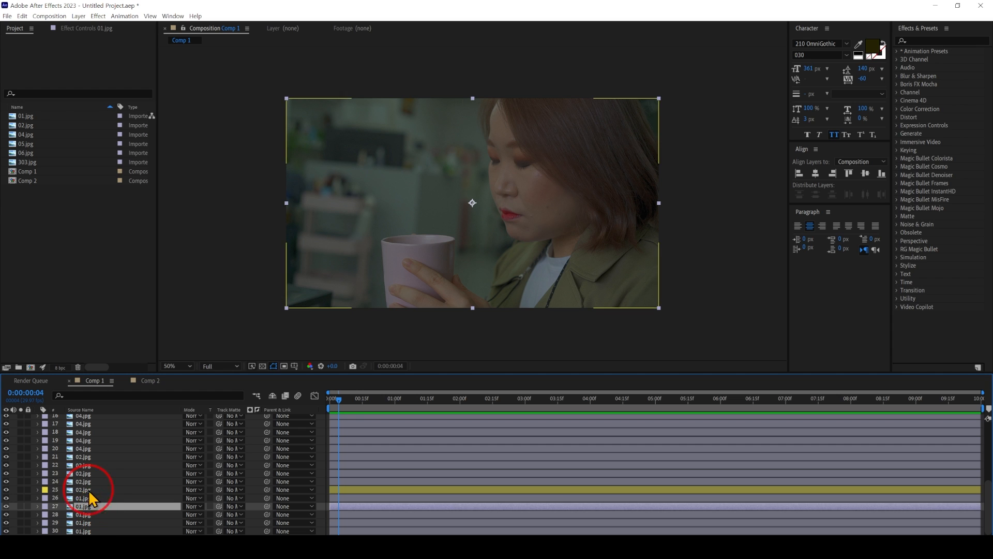
{"action": "left_click", "coordinate": [88, 490]}
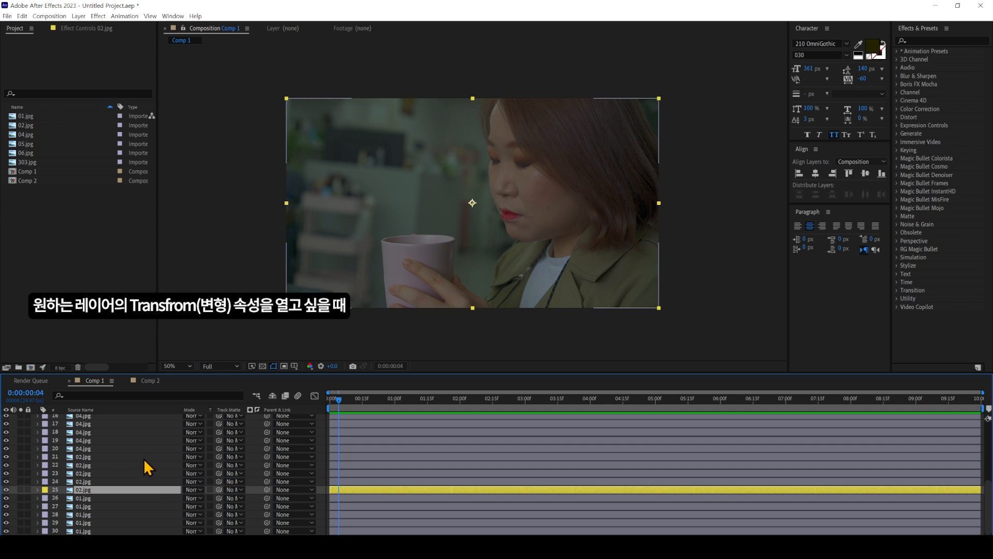
{"action": "left_click", "coordinate": [37, 490]}
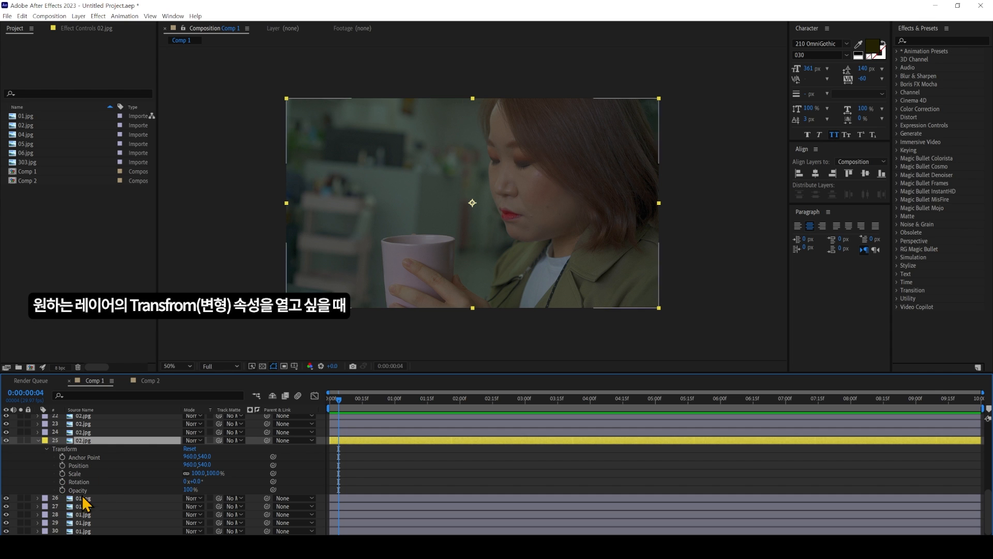
- Reveal only the Position of the 02.jpg layer, and replace it with Opacity together with Scale and Rotation
{"action": "key", "text": "p"}
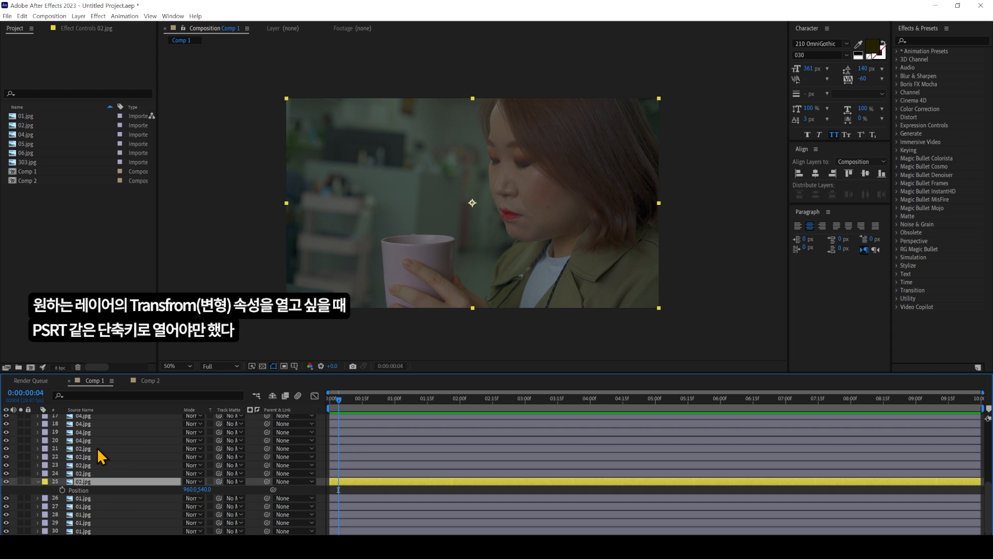
{"action": "key", "text": "t"}
{"action": "key", "text": "shift+s"}
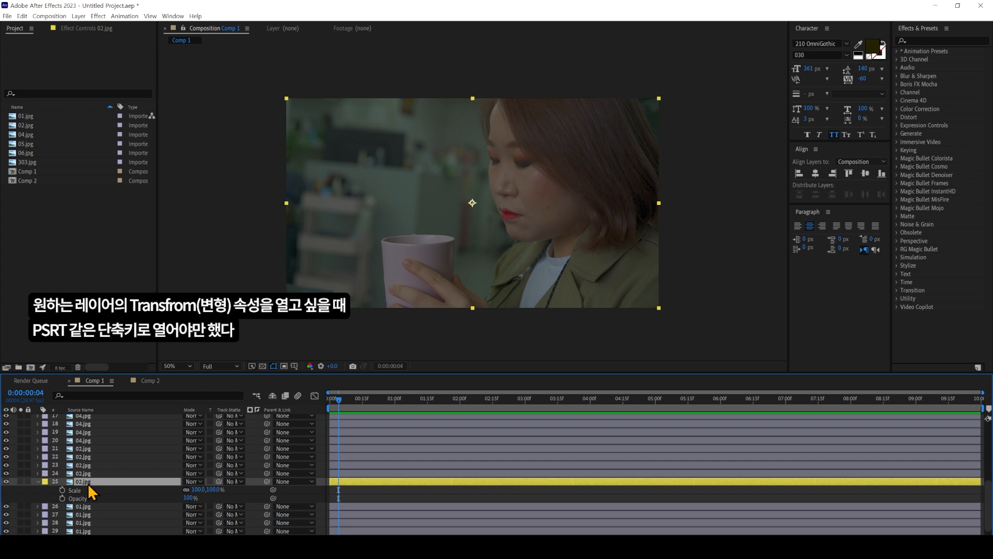
{"action": "key", "text": "shift+r"}
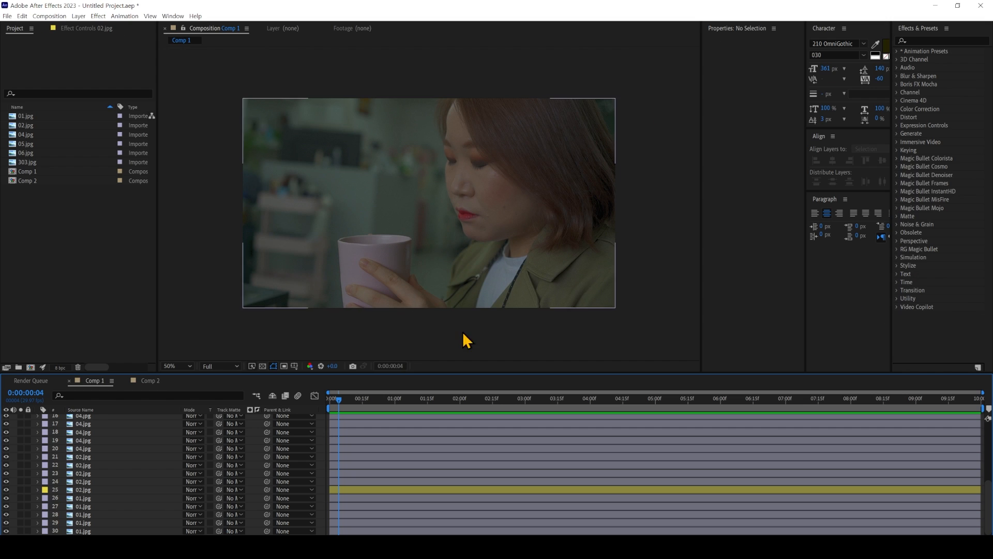
- Animate the 02.jpg layer's Position from 960, 540 at 0:00:00:00 to 1518, 540 at 0:00:00:16, and collapse its properties
{"action": "left_click", "coordinate": [82, 489]}
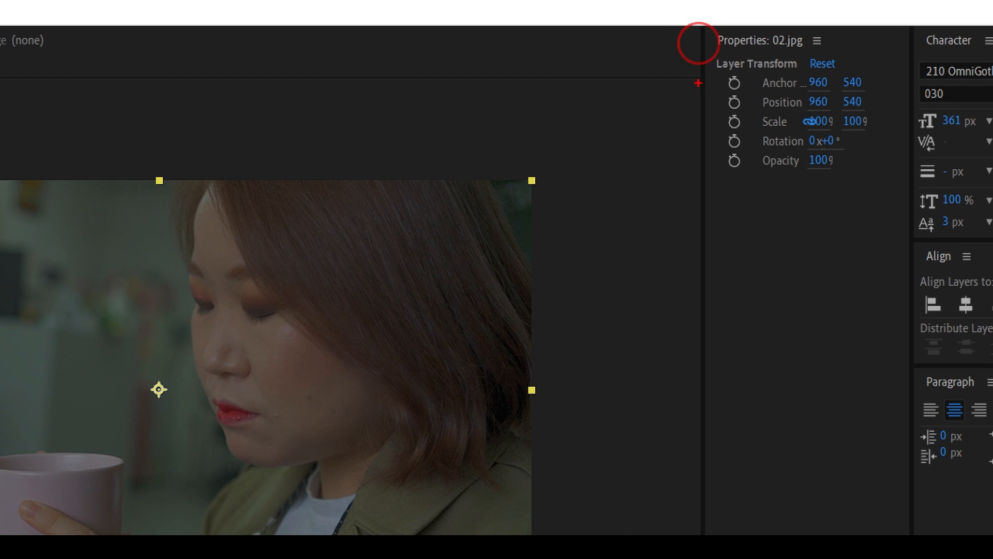
{"action": "left_click_drag", "start_coordinate": [755, 224], "coordinate": [752, 212]}
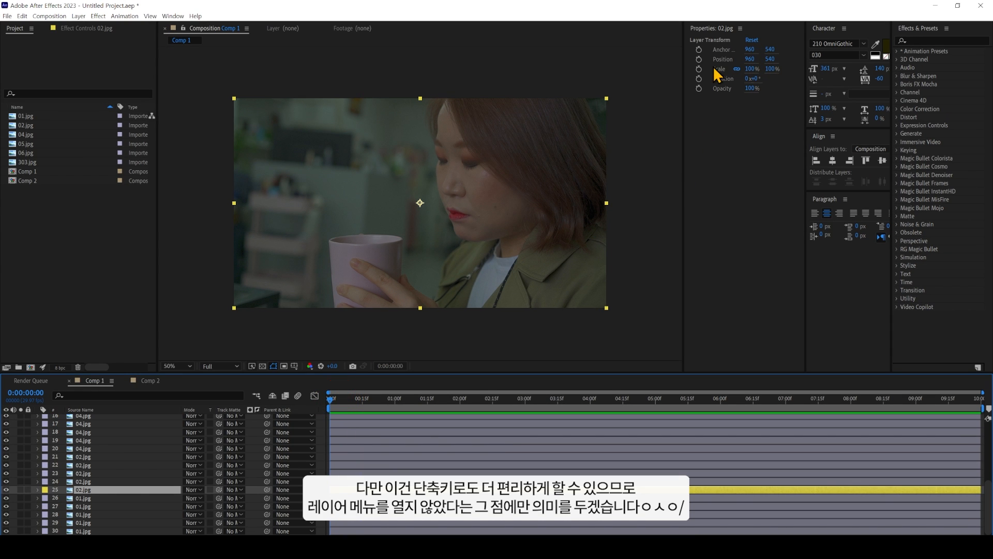
{"action": "left_click", "coordinate": [697, 59]}
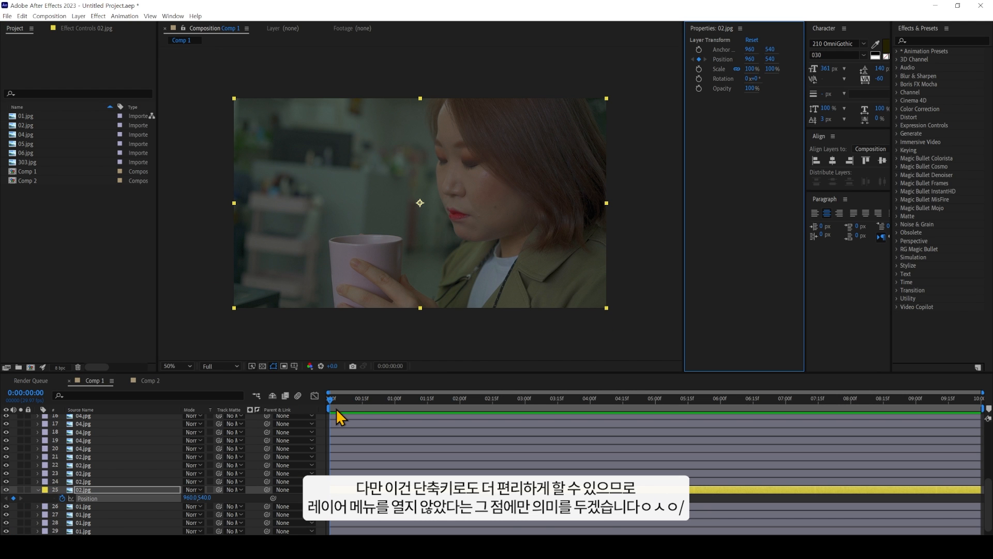
{"action": "left_click_drag", "start_coordinate": [335, 404], "coordinate": [366, 405]}
{"action": "left_click_drag", "start_coordinate": [420, 265], "coordinate": [528, 264]}
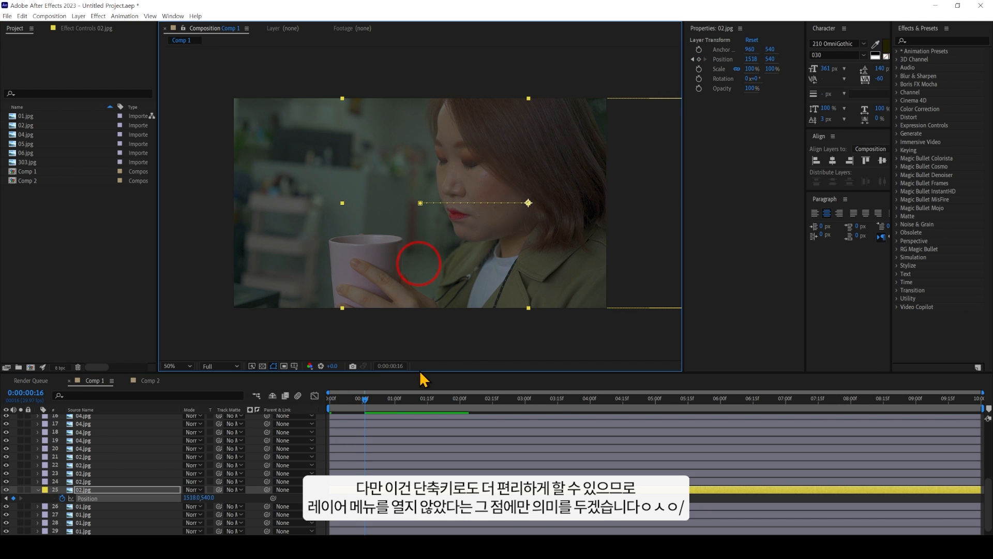
{"action": "left_click_drag", "start_coordinate": [365, 400], "coordinate": [330, 400]}
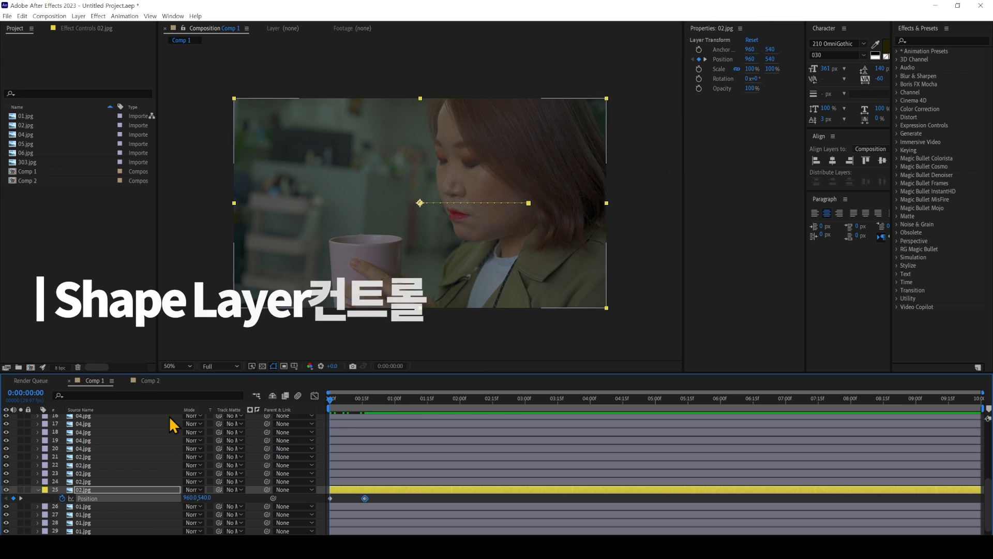
{"action": "left_click", "coordinate": [39, 490]}
- Open Comp 2 and select the yellow-labelled Shape Layer 31
{"action": "scroll", "coordinate": [329, 448], "scroll_direction": "up", "scroll_amount": 4}
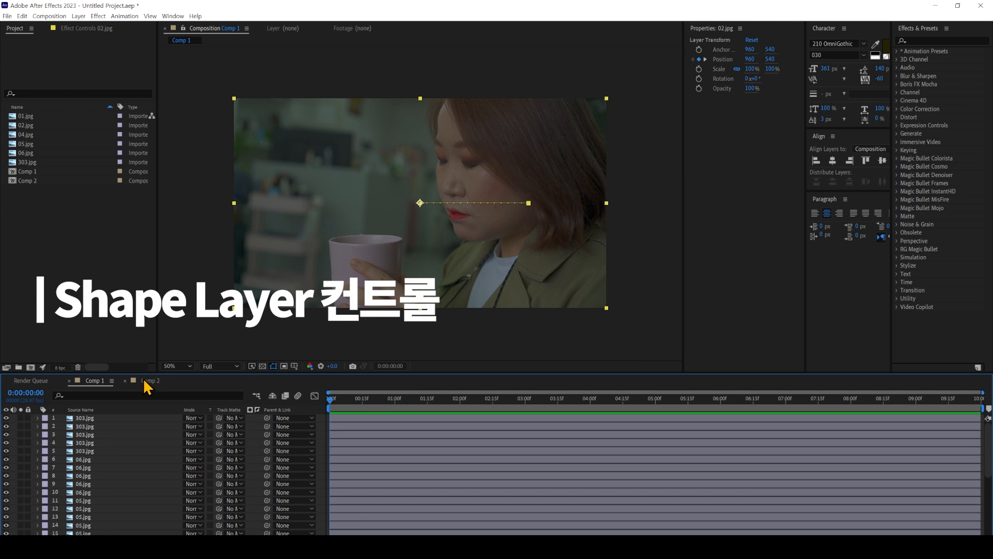
{"action": "left_click", "coordinate": [144, 380]}
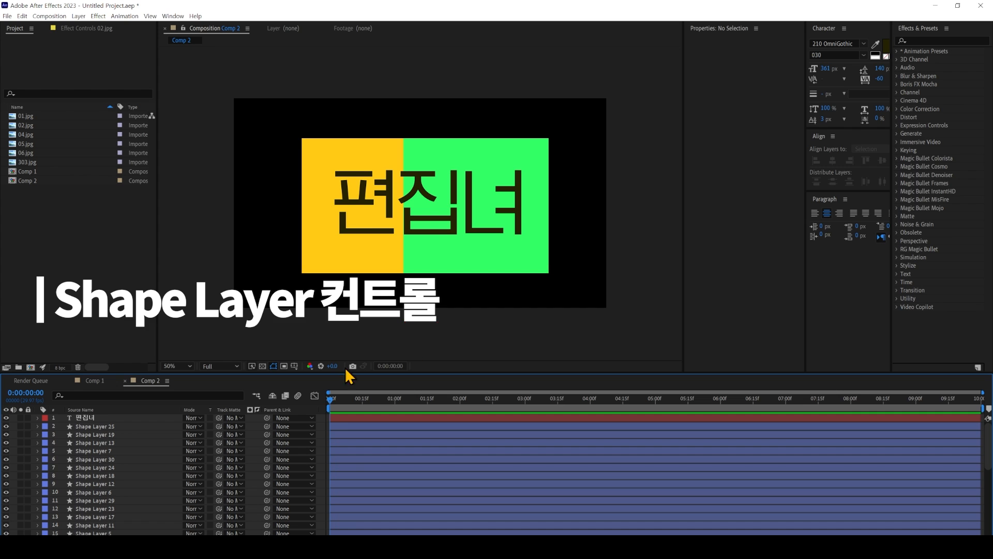
{"action": "scroll", "coordinate": [104, 450], "scroll_direction": "down", "scroll_amount": 4}
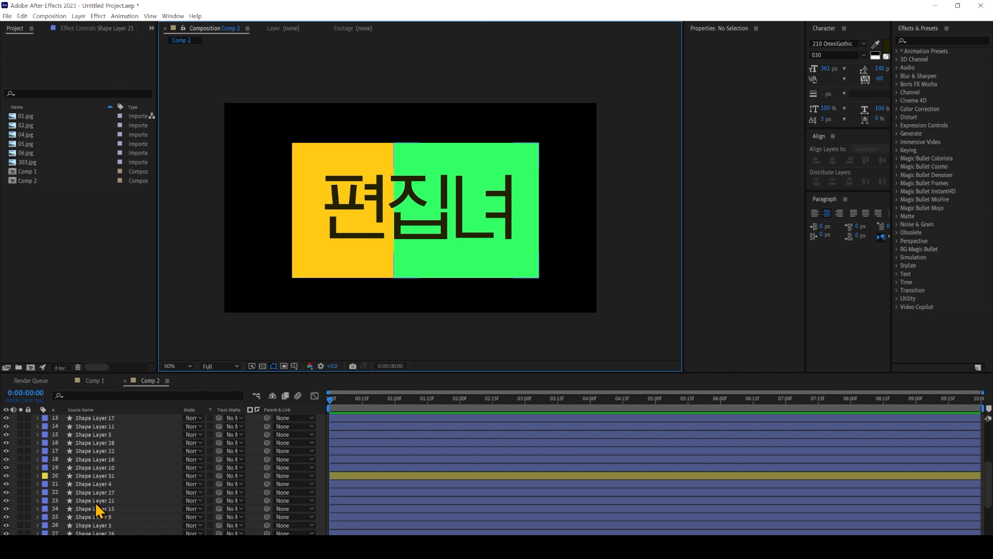
{"action": "left_click", "coordinate": [94, 475]}
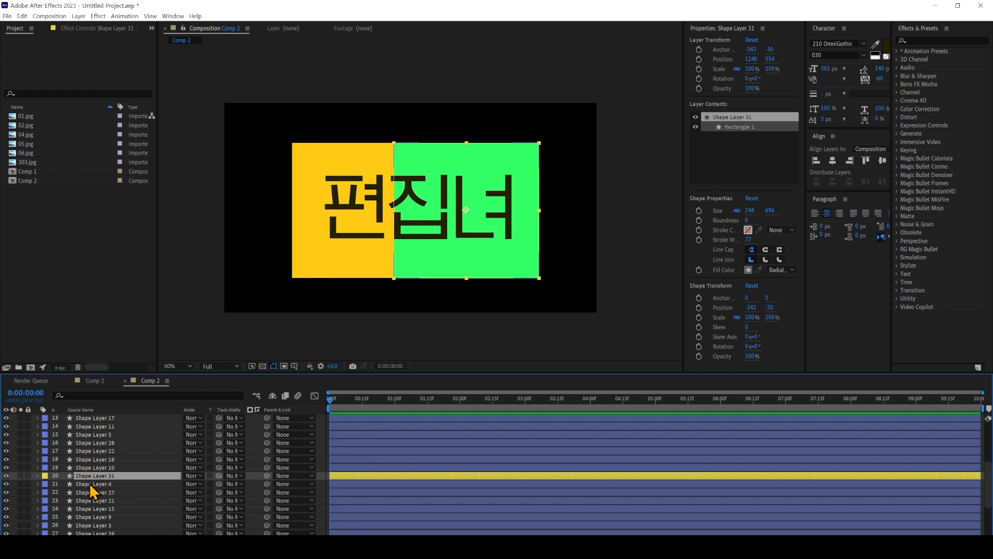
{"action": "key", "text": "ctrl+1"}
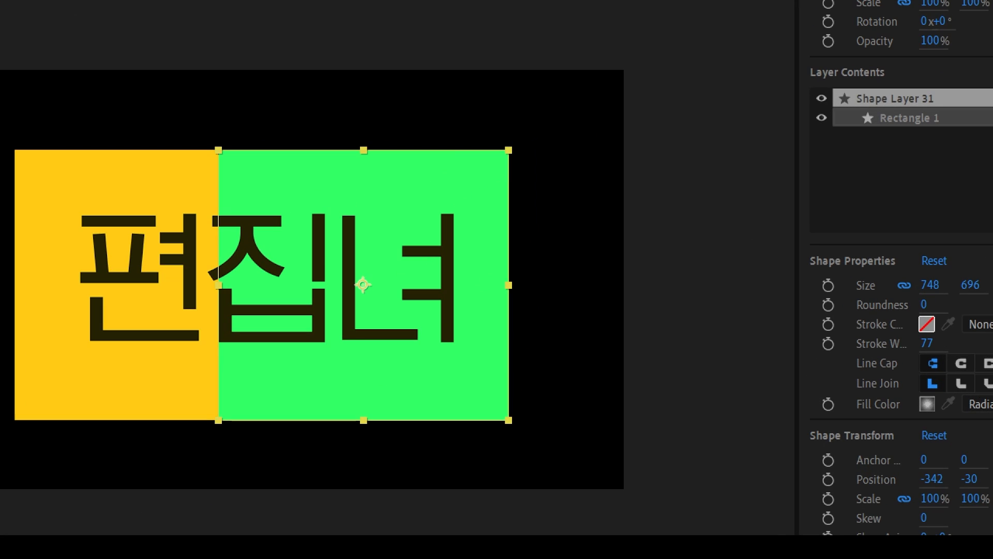
{"action": "left_click", "coordinate": [569, 136]}
{"action": "mouse_move", "coordinate": [531, 173]}
{"action": "left_mouse_down"}
{"action": "mouse_move", "coordinate": [468, 172]}
{"action": "mouse_move", "coordinate": [521, 119]}
{"action": "mouse_move", "coordinate": [527, 206]}
{"action": "left_mouse_up"}
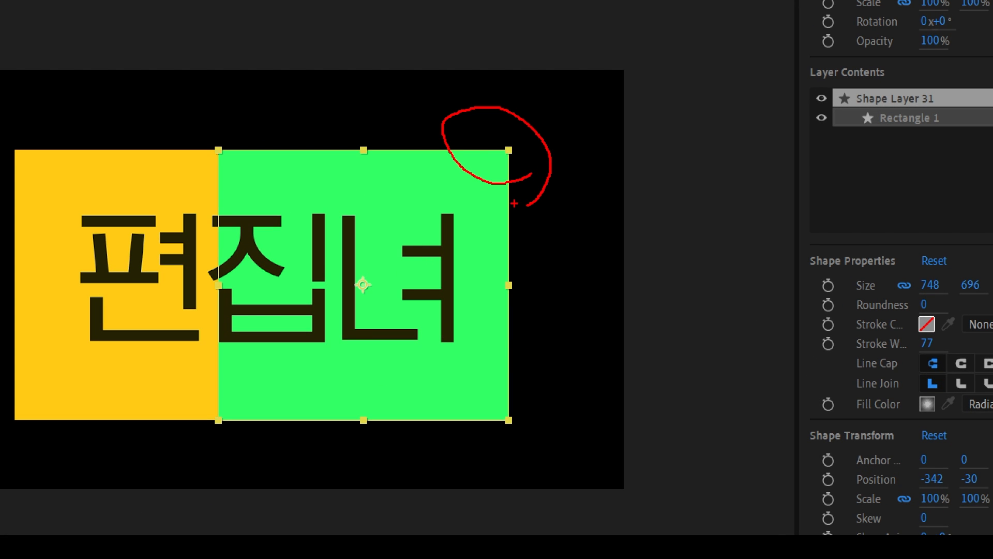
{"action": "key", "text": "Escape"}
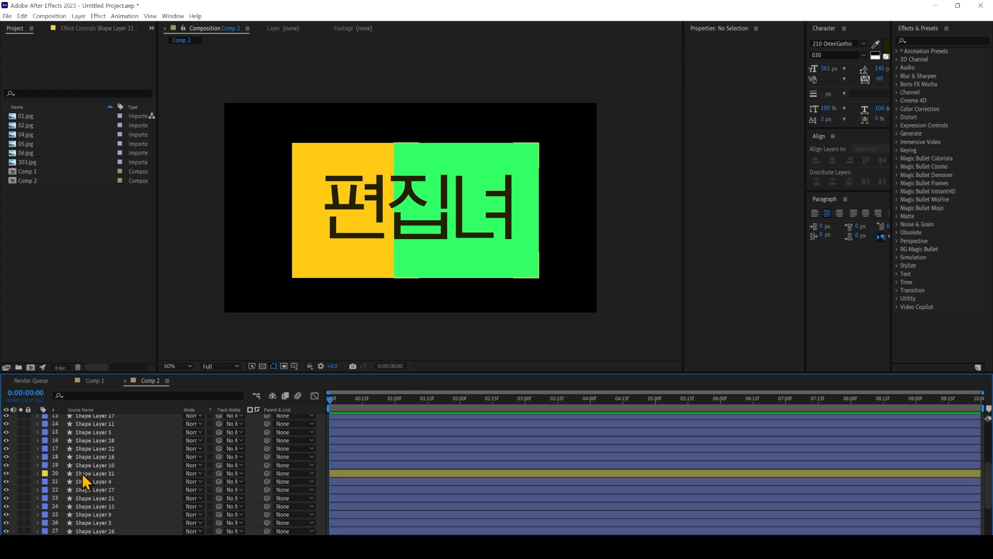
- Expand Shape Layer 31's contents down to Rectangle Path 1 and set its Roundness to 213
{"action": "left_click", "coordinate": [78, 474]}
{"action": "left_click", "coordinate": [38, 473]}
{"action": "scroll", "coordinate": [47, 491], "scroll_direction": "down", "scroll_amount": 1}
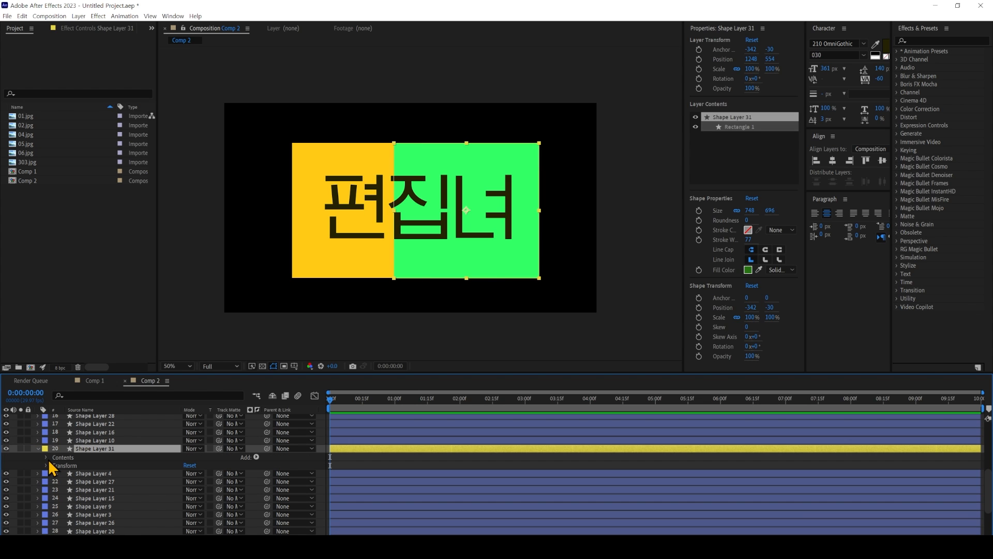
{"action": "left_click", "coordinate": [46, 457]}
{"action": "left_click", "coordinate": [70, 465]}
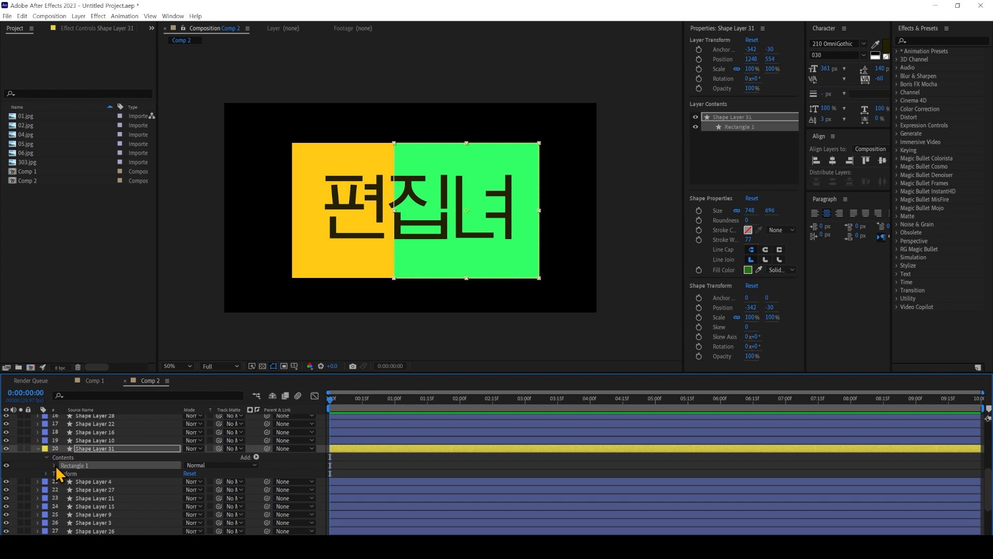
{"action": "left_click", "coordinate": [55, 465]}
{"action": "left_click", "coordinate": [63, 473]}
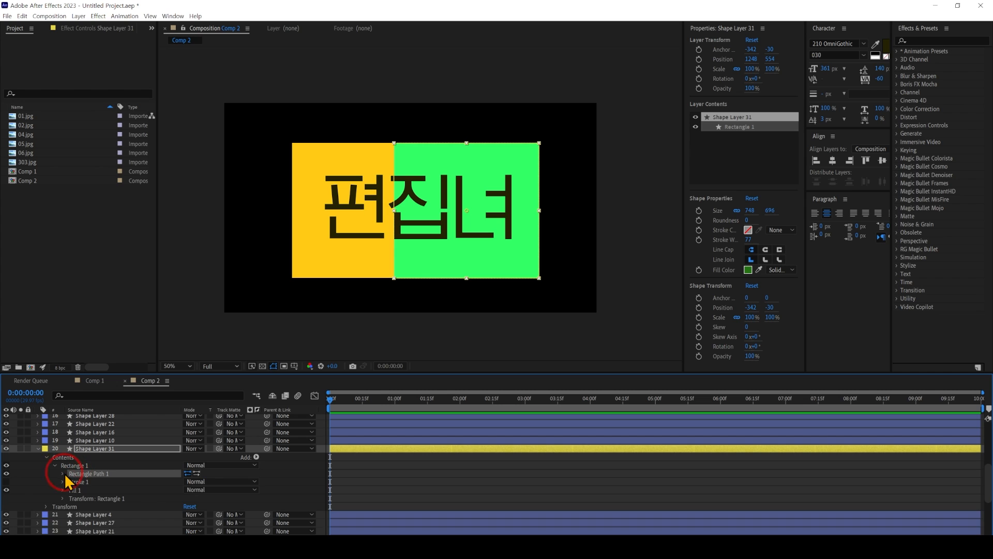
{"action": "left_click", "coordinate": [62, 473]}
{"action": "left_click", "coordinate": [97, 498]}
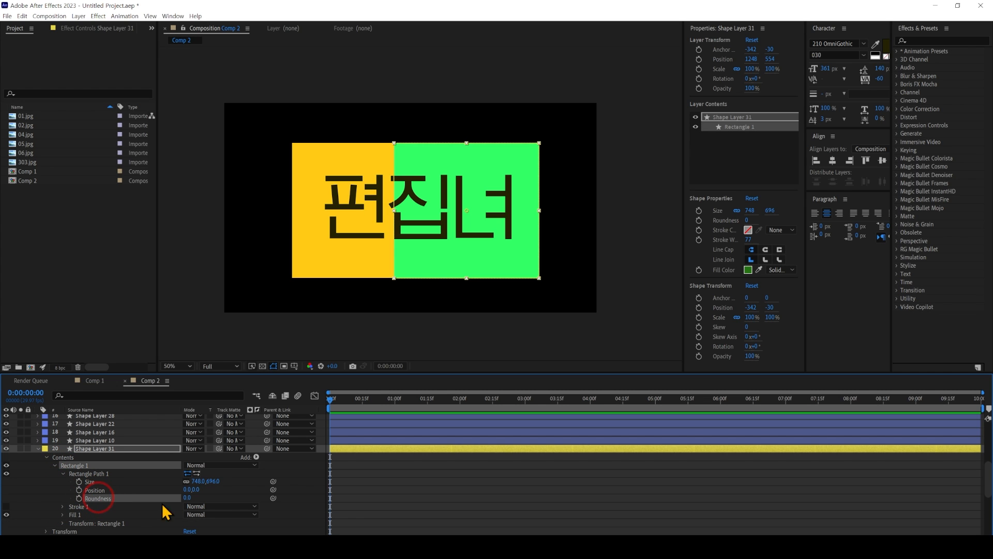
{"action": "left_click_drag", "start_coordinate": [186, 498], "coordinate": [268, 498]}
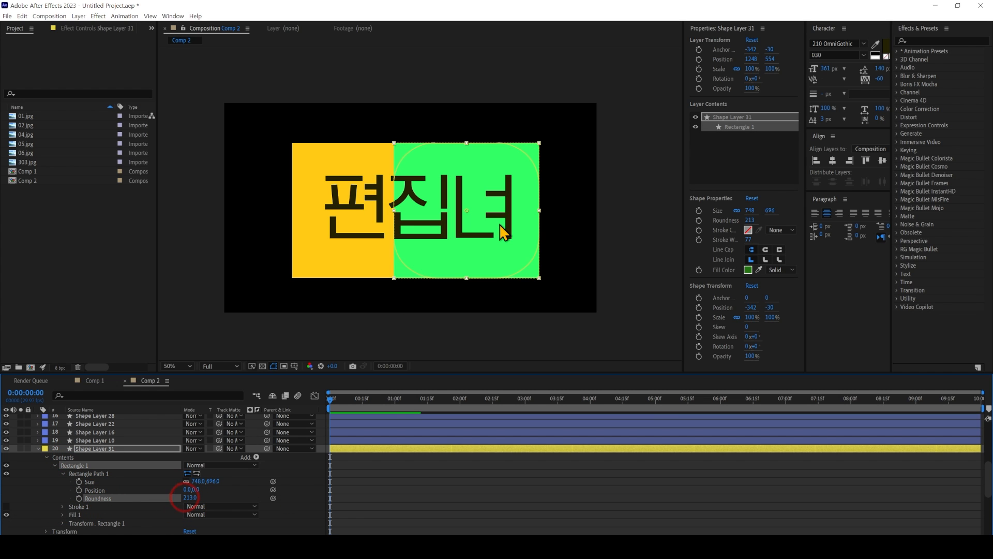
- Move Rectangle 1 temporarily upward in the composition to check its rounded corners, and return it to its place
{"action": "left_click_drag", "start_coordinate": [499, 225], "coordinate": [477, 246]}
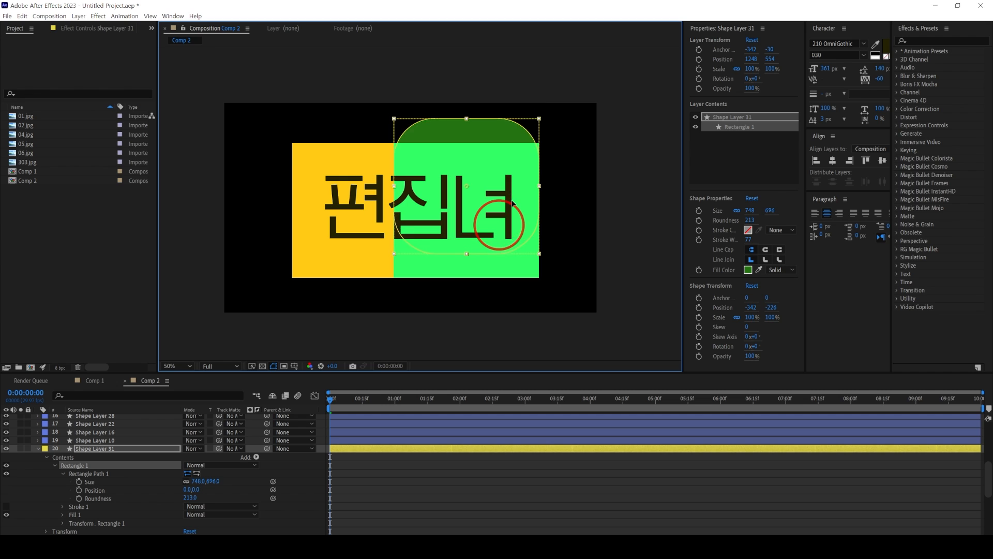
{"action": "scroll", "coordinate": [65, 459], "scroll_direction": "down", "scroll_amount": 1}
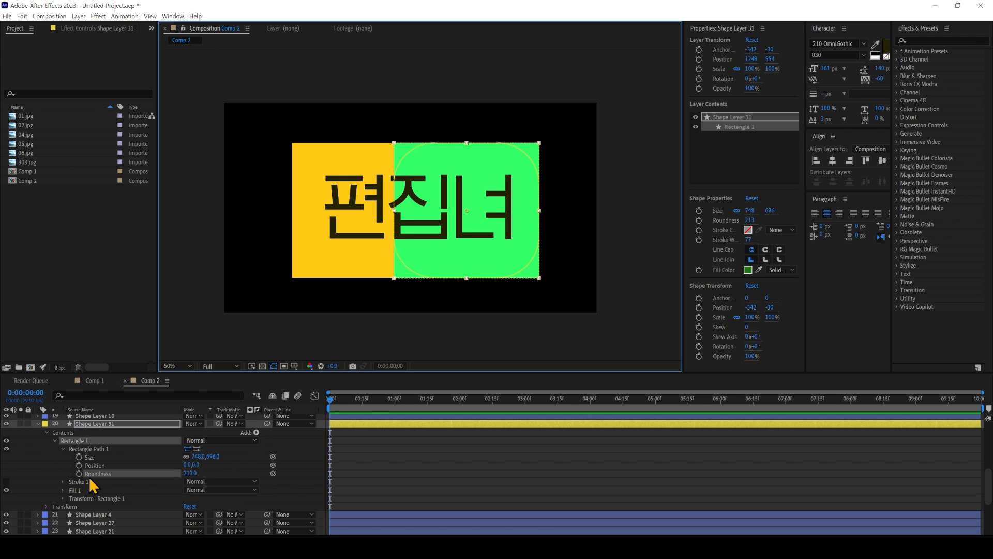
{"action": "scroll", "coordinate": [88, 492], "scroll_direction": "up", "scroll_amount": 2}
{"action": "scroll", "coordinate": [81, 497], "scroll_direction": "down", "scroll_amount": 1}
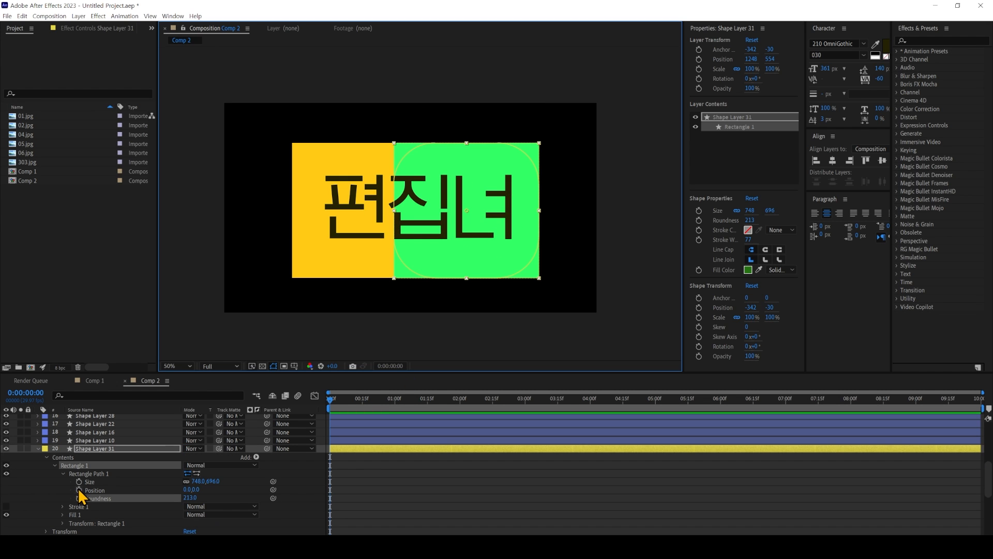
- Reselect Shape Layer 31 and examine the Rectangle 1 path, stroke, fill and transform groups in its contents
{"action": "left_click", "coordinate": [320, 472]}
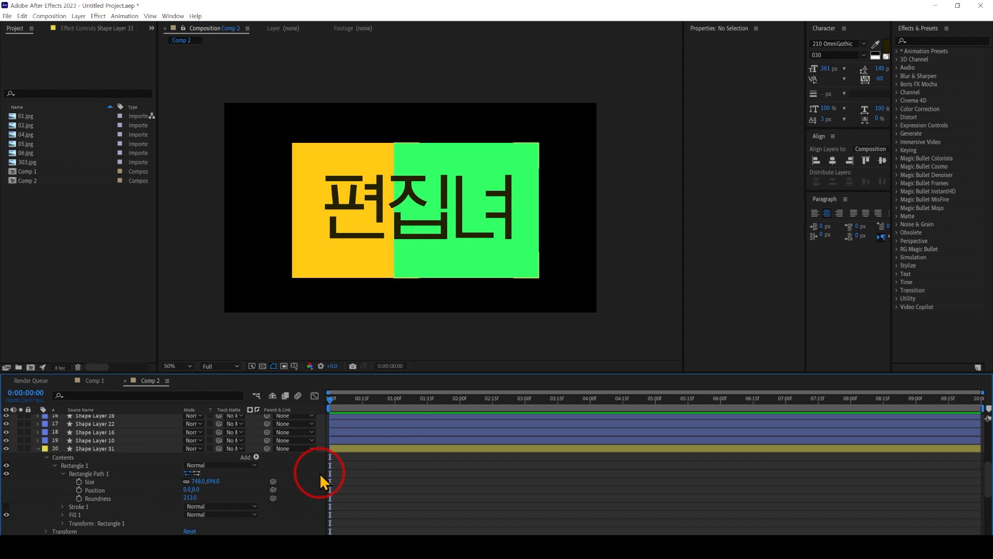
{"action": "left_click", "coordinate": [92, 449]}
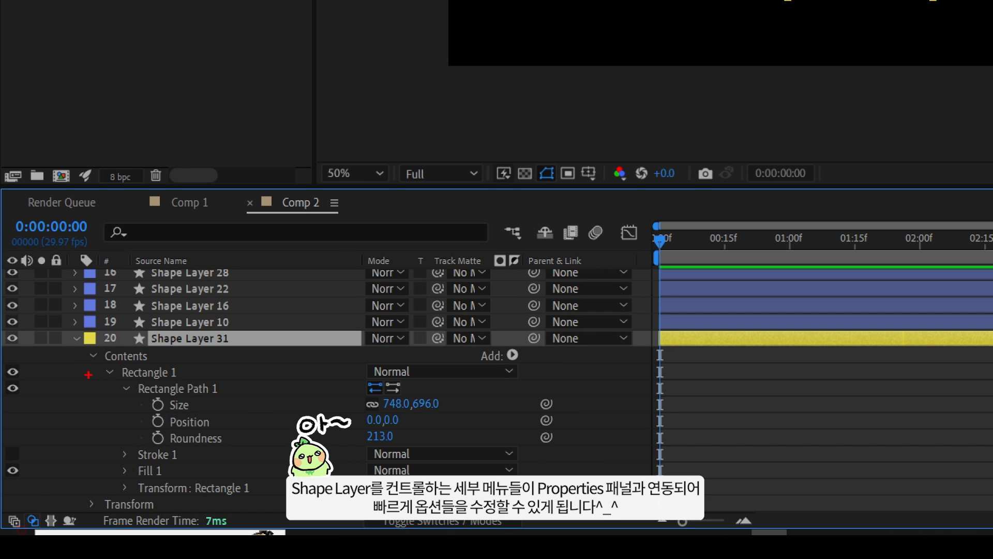
{"action": "mouse_move", "coordinate": [95, 360]}
{"action": "left_mouse_down"}
{"action": "mouse_move", "coordinate": [244, 454]}
{"action": "mouse_move", "coordinate": [286, 501]}
{"action": "left_mouse_up"}
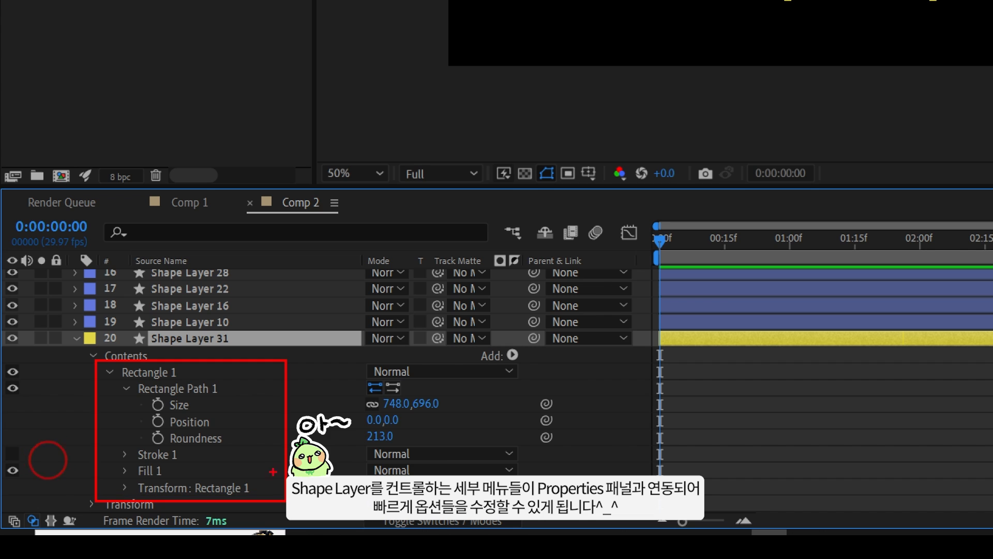
{"action": "left_click_drag", "start_coordinate": [231, 382], "coordinate": [255, 376]}
{"action": "mouse_move", "coordinate": [197, 449]}
{"action": "left_mouse_down"}
{"action": "mouse_move", "coordinate": [215, 448]}
{"action": "mouse_move", "coordinate": [184, 476]}
{"action": "mouse_move", "coordinate": [208, 462]}
{"action": "left_mouse_up"}
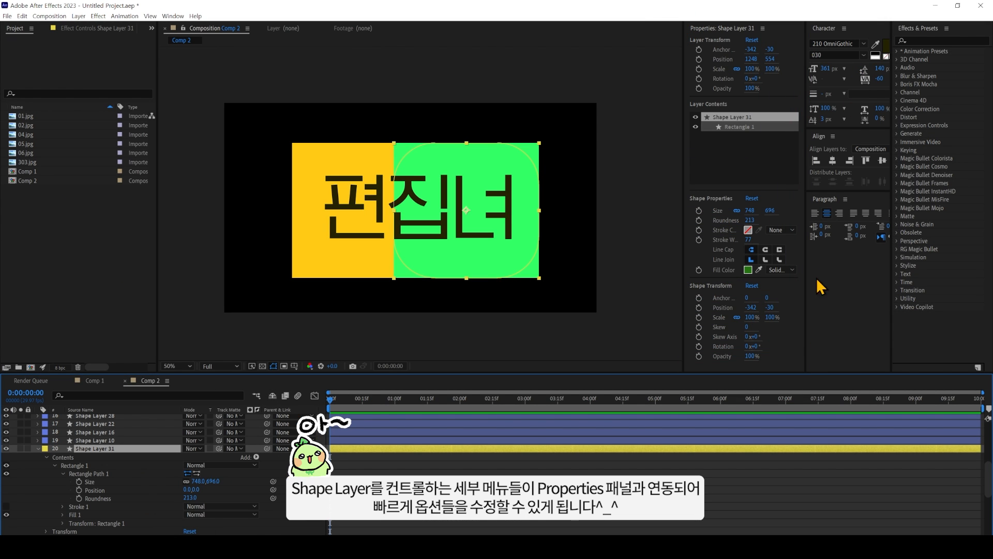
- Set the Roundness of Shape Layer 31's rectangle to 261 through its shape properties
{"action": "left_click", "coordinate": [712, 203]}
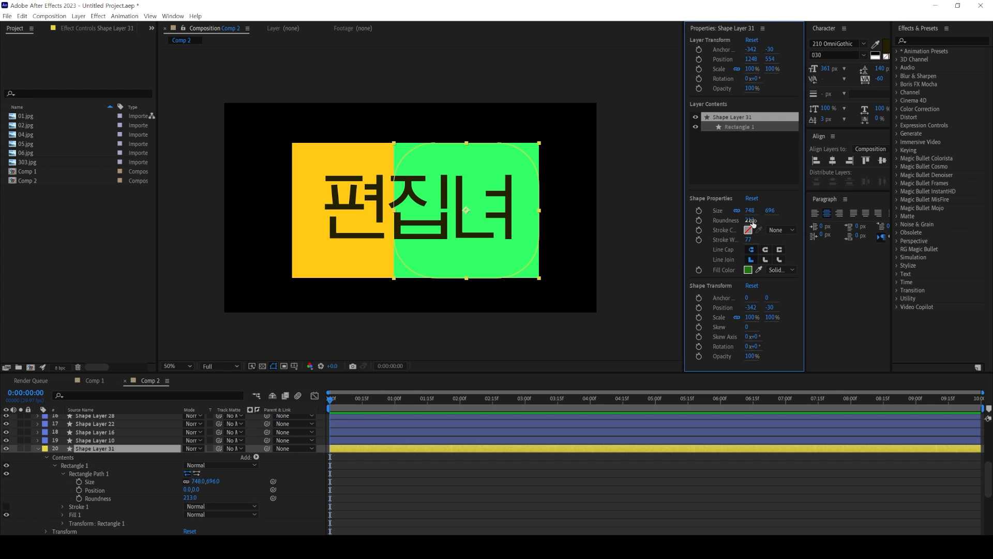
{"action": "left_click_drag", "start_coordinate": [749, 221], "coordinate": [805, 222]}
{"action": "left_click_drag", "start_coordinate": [749, 219], "coordinate": [720, 219]}
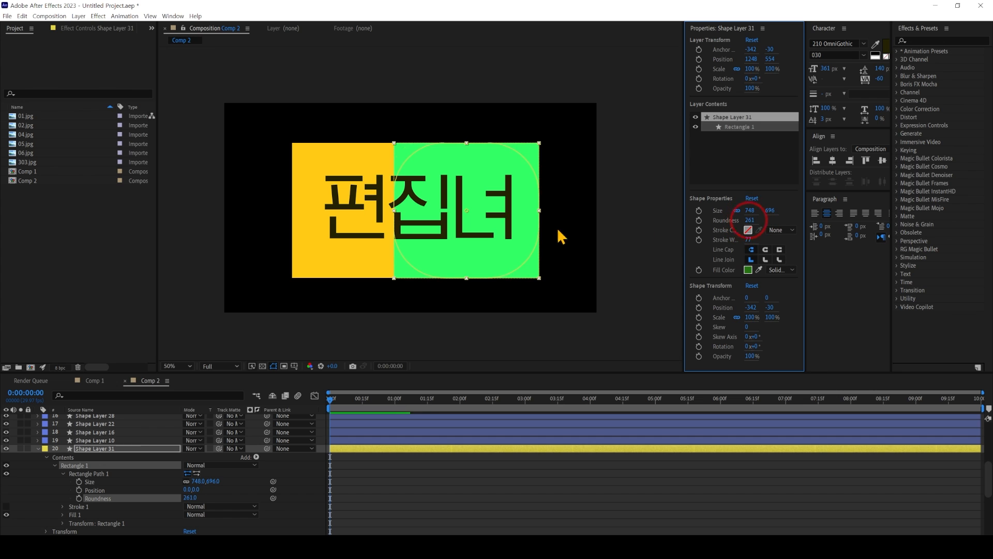
{"action": "left_click_drag", "start_coordinate": [483, 220], "coordinate": [483, 179]}
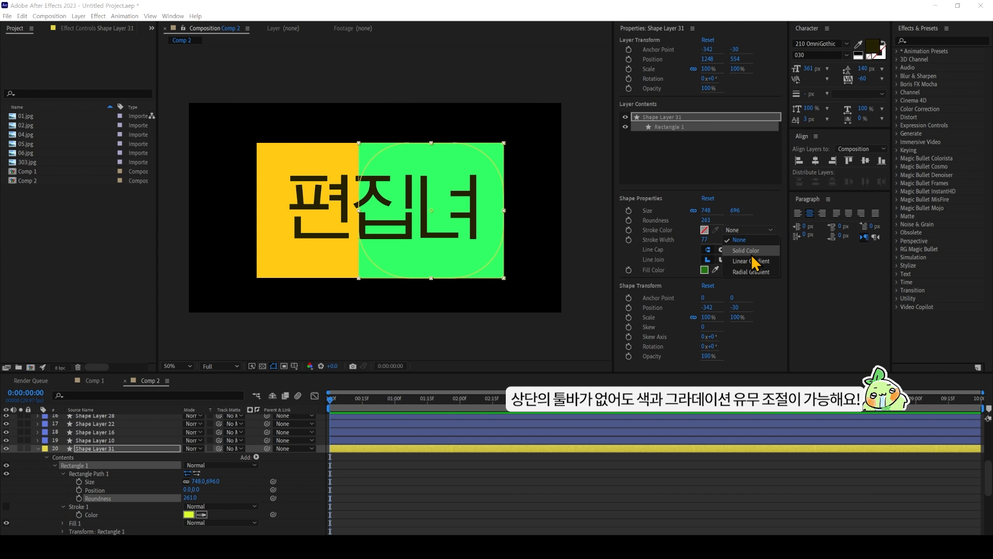
- Give Rectangle 1 of Shape Layer 31 a solid pink FF3069 stroke with a width of 58, and set its Roundness to 0
{"action": "left_click", "coordinate": [749, 252]}
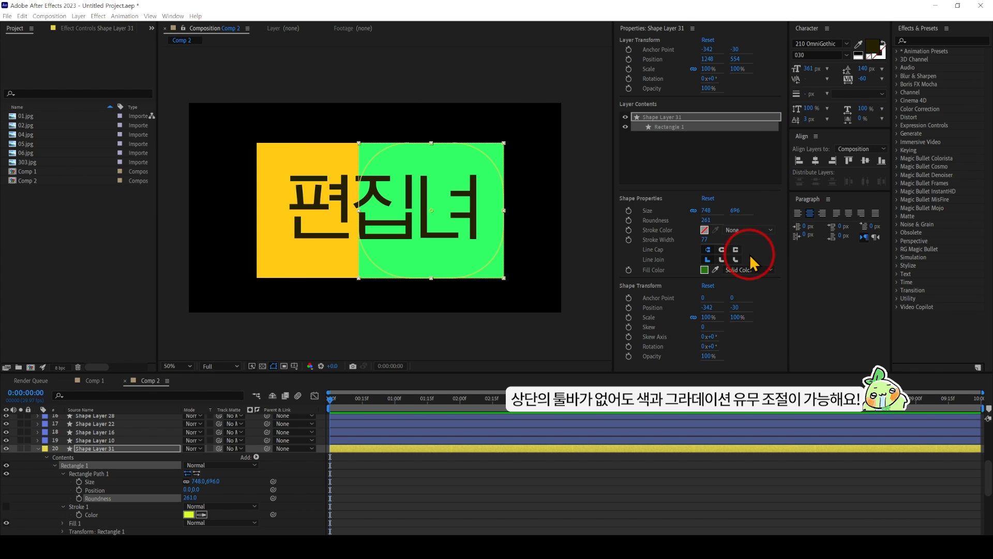
{"action": "left_click", "coordinate": [704, 230]}
{"action": "left_click_drag", "start_coordinate": [629, 301], "coordinate": [625, 244]}
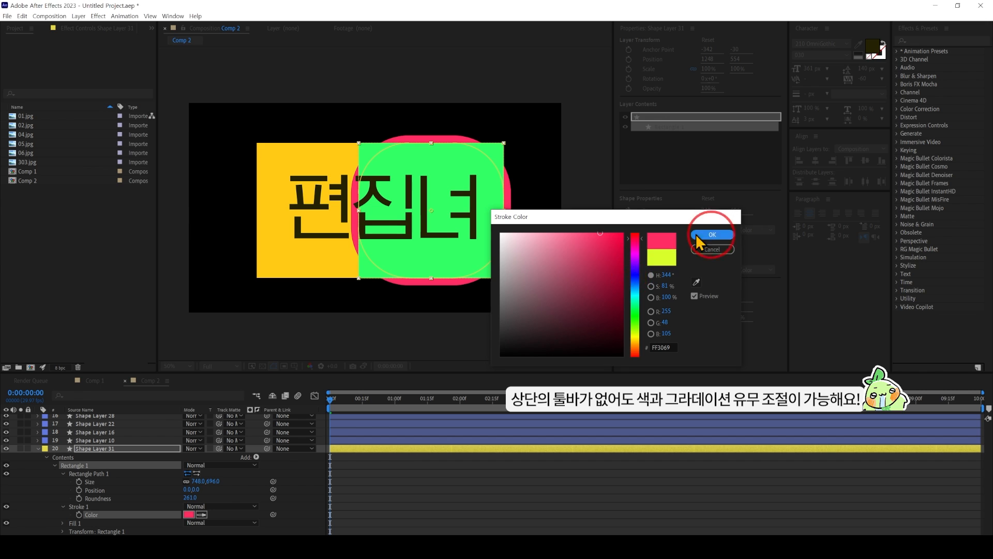
{"action": "left_click", "coordinate": [712, 234]}
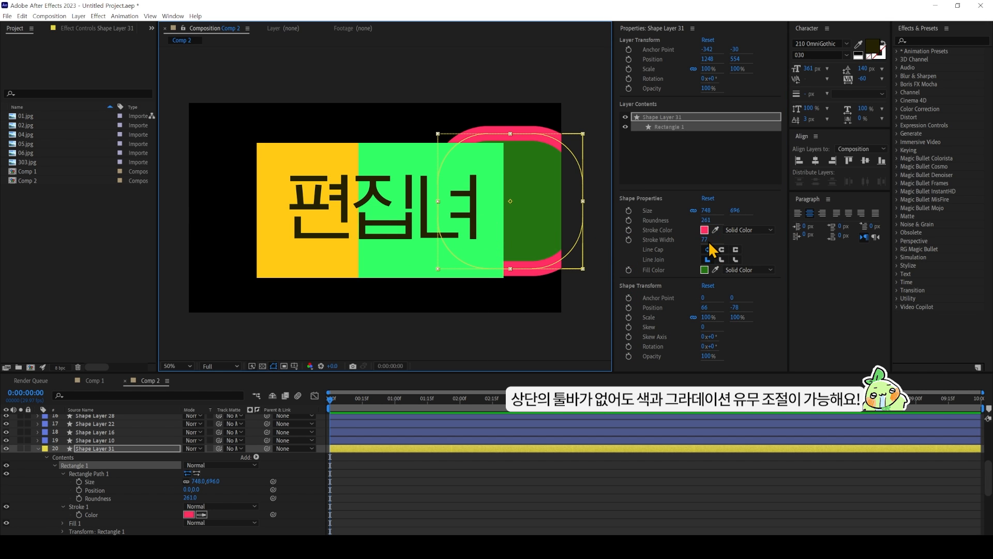
{"action": "left_click_drag", "start_coordinate": [704, 239], "coordinate": [681, 241]}
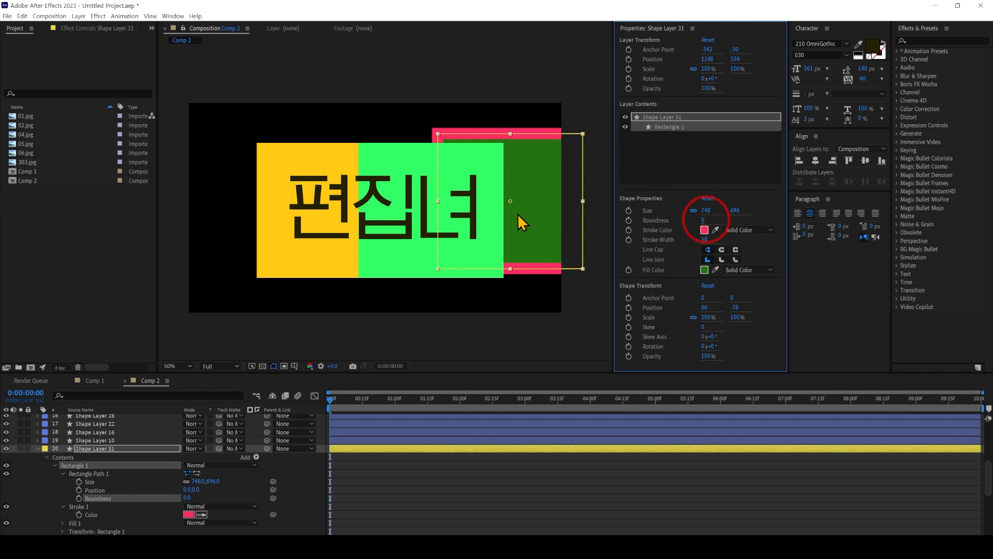
- Move Rectangle 1 to shape position 110, -122 and set its stroke line join to bevel
{"action": "left_click_drag", "start_coordinate": [517, 213], "coordinate": [519, 188]}
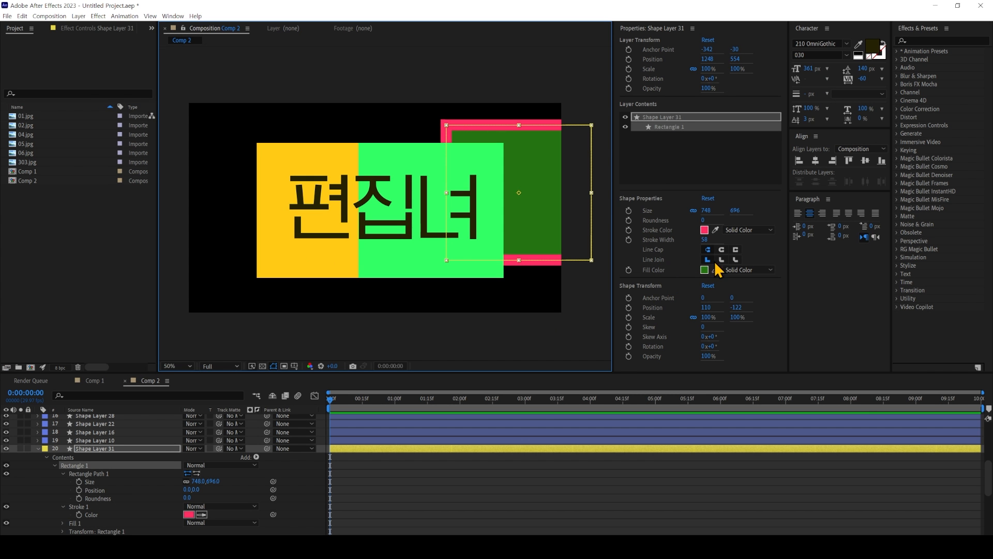
{"action": "left_click", "coordinate": [722, 259]}
{"action": "left_click", "coordinate": [735, 259]}
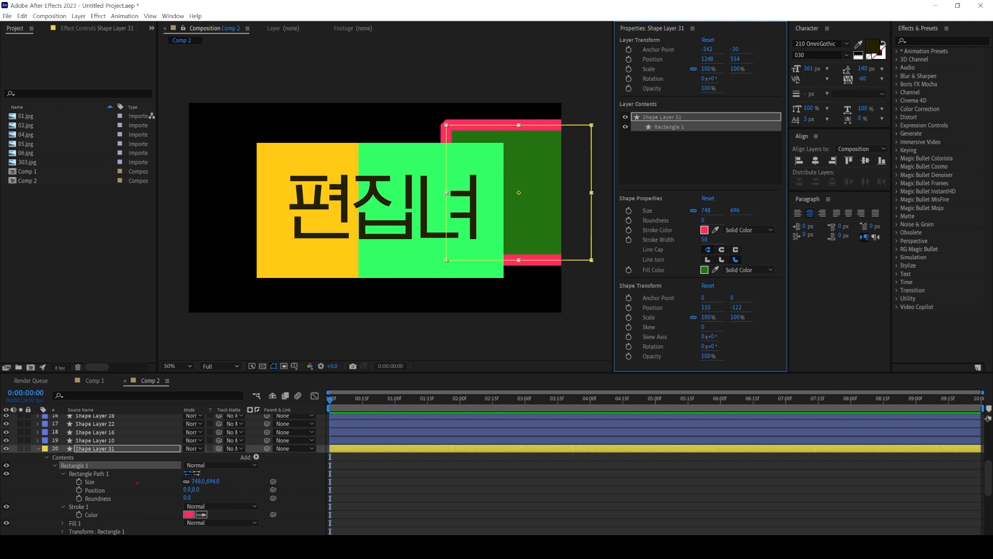
{"action": "left_click_drag", "start_coordinate": [158, 440], "coordinate": [84, 516]}
{"action": "left_click_drag", "start_coordinate": [85, 464], "coordinate": [187, 534]}
{"action": "left_click_drag", "start_coordinate": [725, 367], "coordinate": [617, 339]}
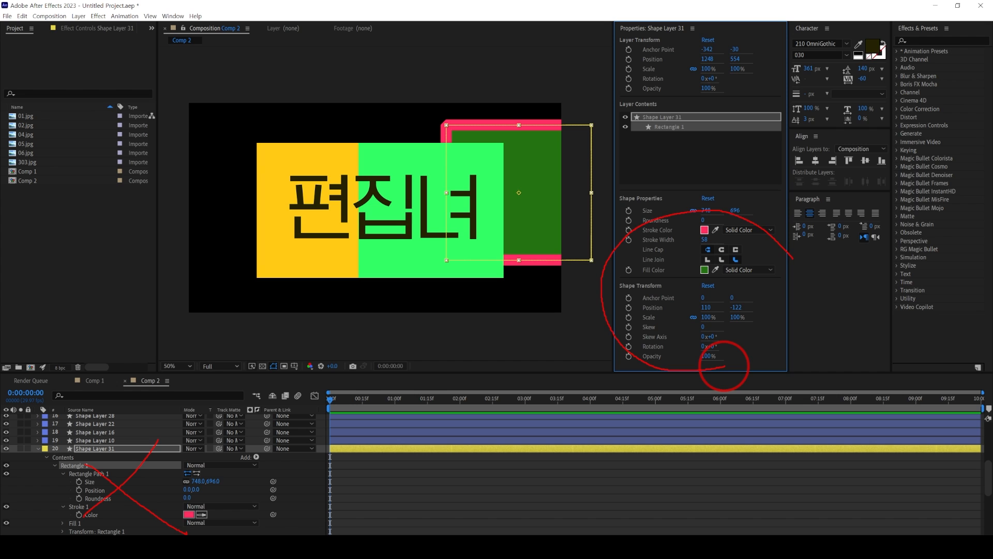
{"action": "left_click_drag", "start_coordinate": [793, 259], "coordinate": [743, 363]}
{"action": "key", "text": "Escape"}
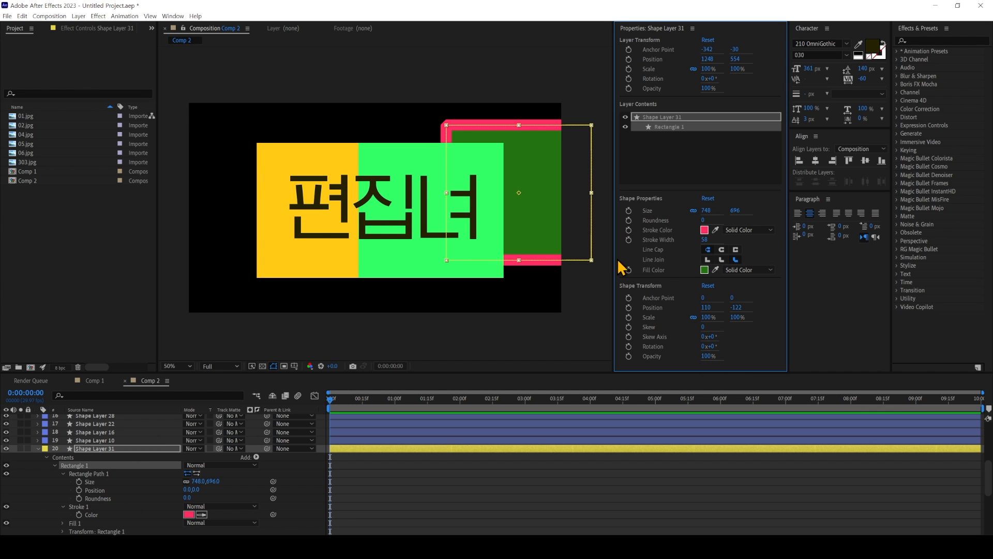
- Narrow the Properties panel and select Rectangle 1 within Shape Layer 31's layer contents
{"action": "left_click_drag", "start_coordinate": [614, 259], "coordinate": [660, 254]}
{"action": "left_click", "coordinate": [707, 117]}
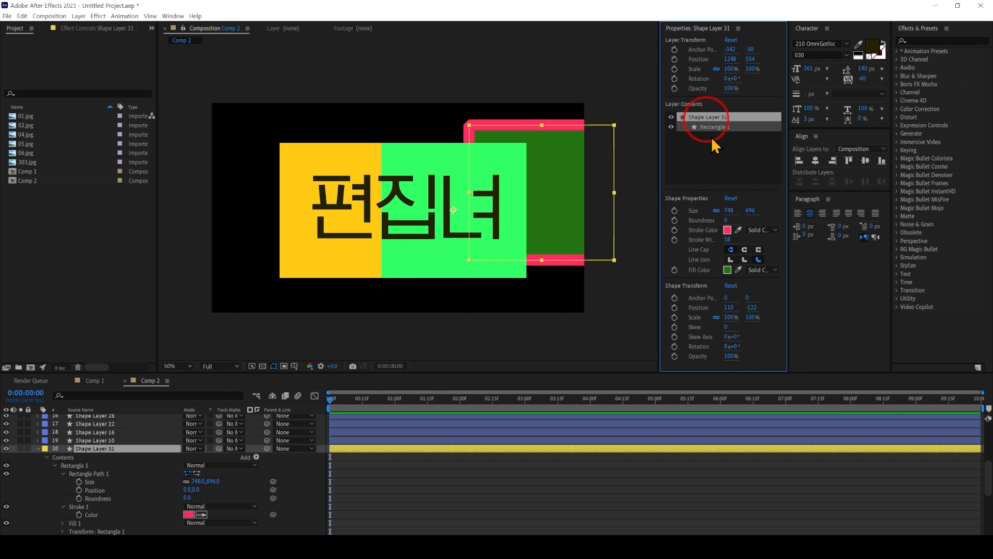
{"action": "left_click", "coordinate": [710, 128]}
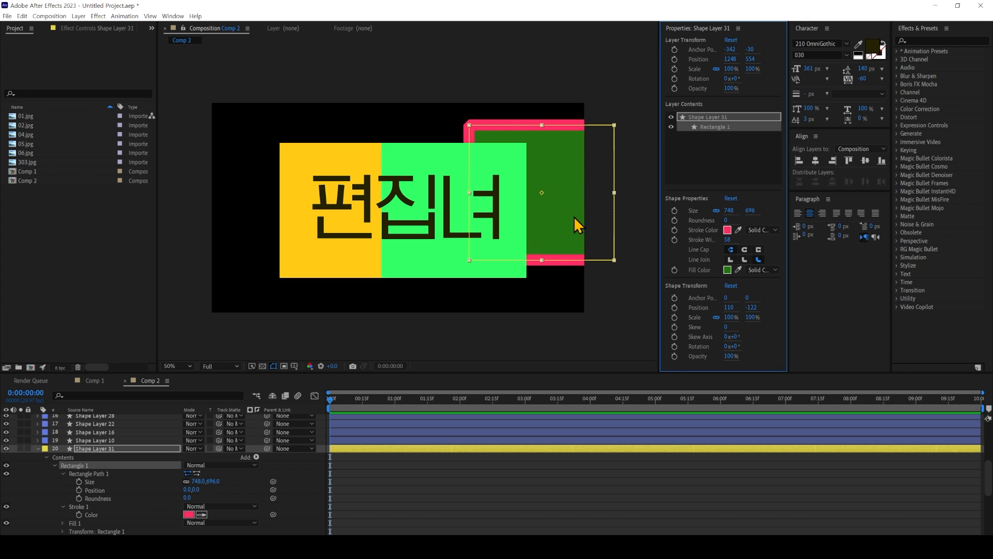
- Delete the text and block layers, keeping only Shape Layer 31, and move that layer to position 580, 592
{"action": "left_click_drag", "start_coordinate": [294, 108], "coordinate": [447, 283]}
{"action": "key", "text": "Delete"}
{"action": "left_click_drag", "start_coordinate": [559, 219], "coordinate": [430, 226]}
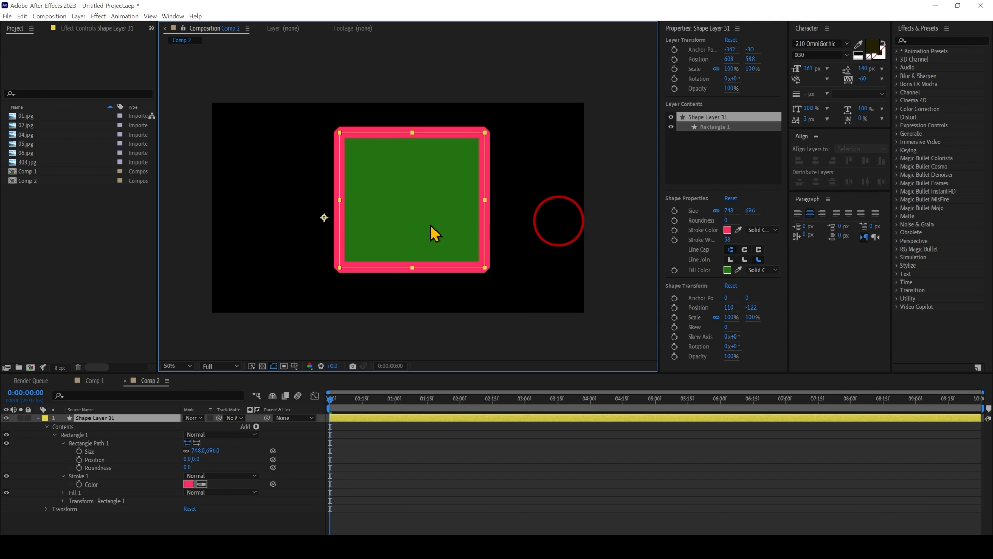
- Show the hidden tools and draw an ellipse about 616 by 626 px in Shape Layer 31, overlapping the rectangle's upper-right corner
{"action": "key", "text": "ctrl+1"}
{"action": "left_click_drag", "start_coordinate": [138, 27], "coordinate": [169, 51]}
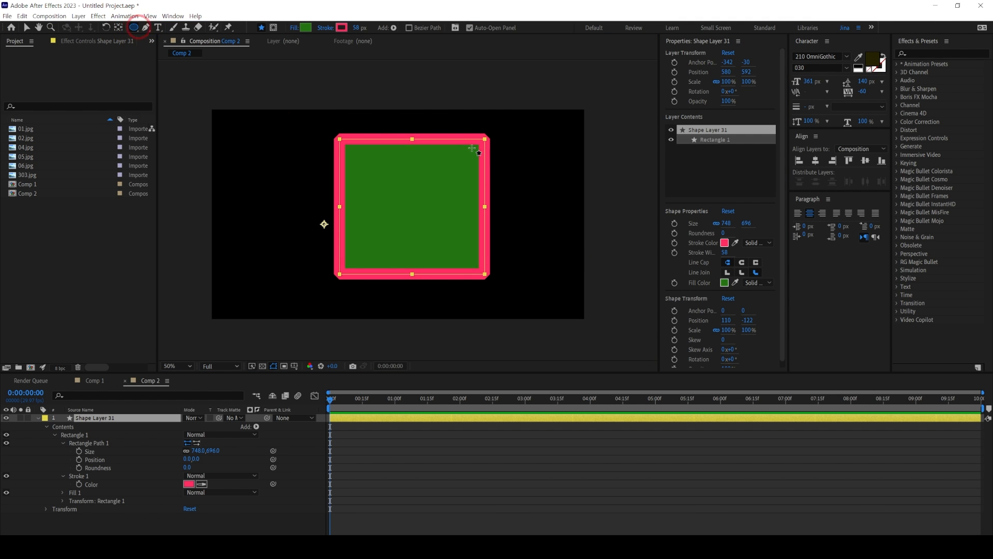
{"action": "mouse_move", "coordinate": [444, 113]}
{"action": "left_mouse_down"}
{"action": "mouse_move", "coordinate": [532, 215]}
{"action": "mouse_move", "coordinate": [568, 239]}
{"action": "left_mouse_up"}
{"action": "left_click", "coordinate": [26, 27]}
{"action": "left_click", "coordinate": [607, 95]}
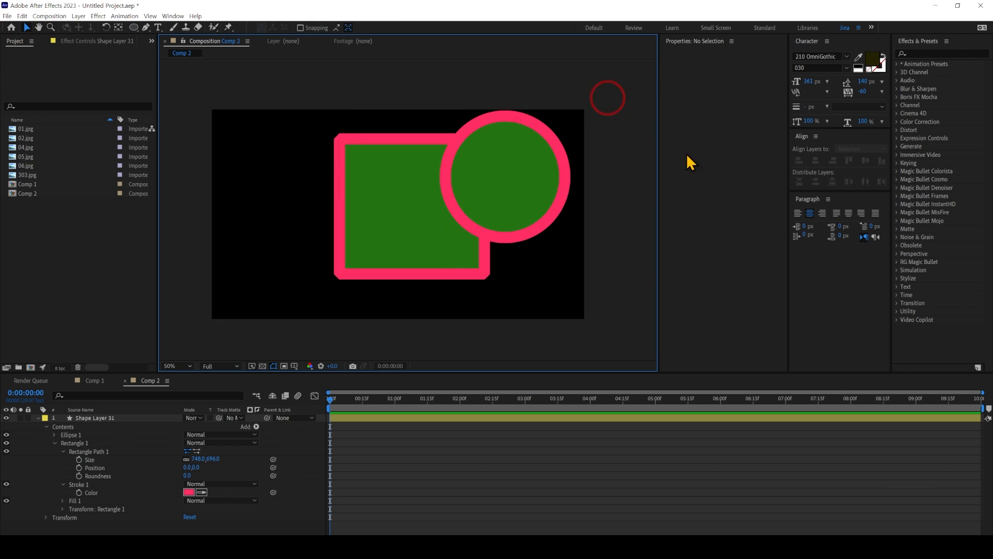
- Alternate between Ellipse 1 and Rectangle 1 in Shape Layer 31's contents to compare their shape properties, ending on Ellipse 1
{"action": "left_click", "coordinate": [493, 175]}
{"action": "left_click", "coordinate": [708, 140]}
{"action": "left_click", "coordinate": [714, 149]}
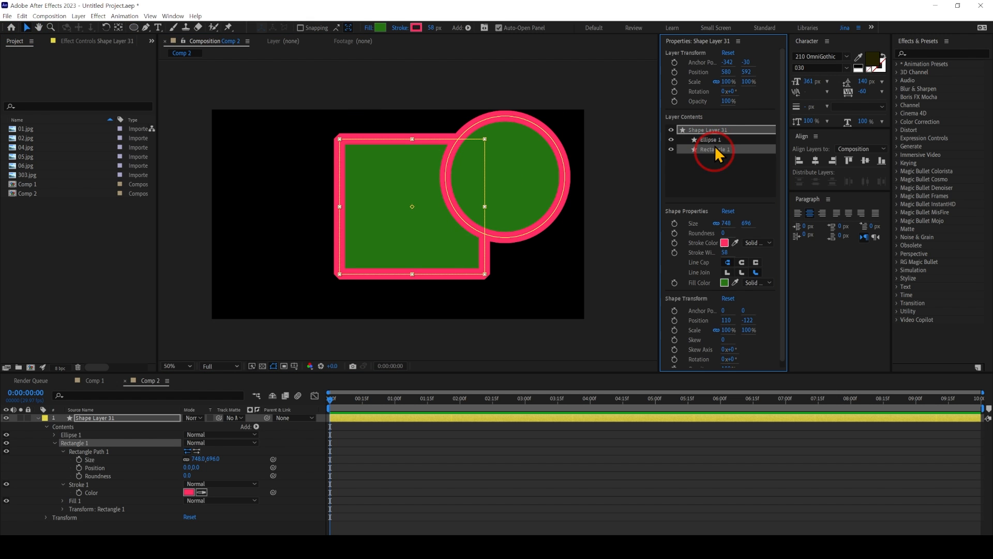
{"action": "left_click", "coordinate": [710, 140]}
{"action": "left_click", "coordinate": [713, 149]}
{"action": "left_click", "coordinate": [710, 141]}
{"action": "left_click", "coordinate": [715, 150]}
{"action": "left_click", "coordinate": [712, 140]}
- Change Ellipse 1's stroke color to white and its fill color to orange
{"action": "left_click", "coordinate": [727, 233]}
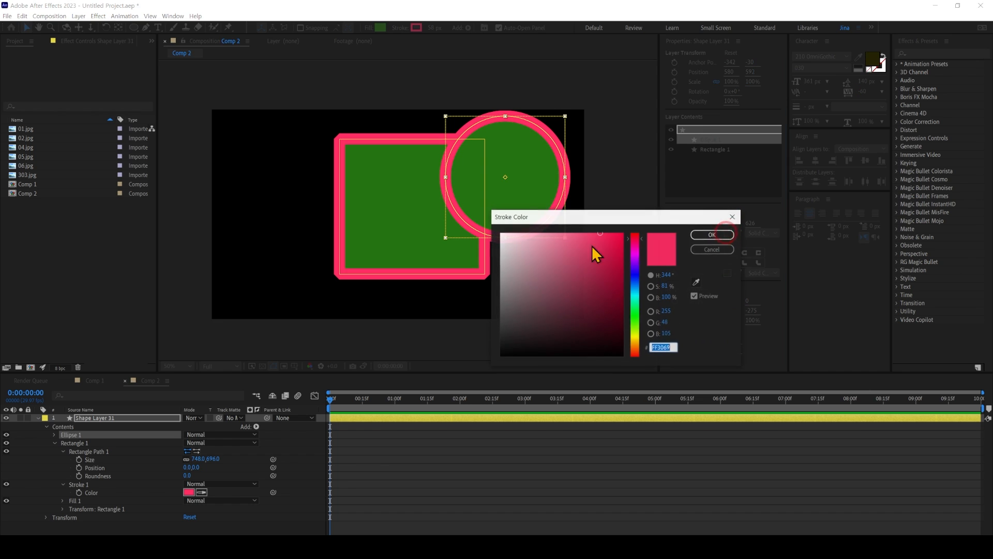
{"action": "left_click_drag", "start_coordinate": [594, 251], "coordinate": [504, 232]}
{"action": "left_click", "coordinate": [711, 231]}
{"action": "left_click", "coordinate": [727, 273]}
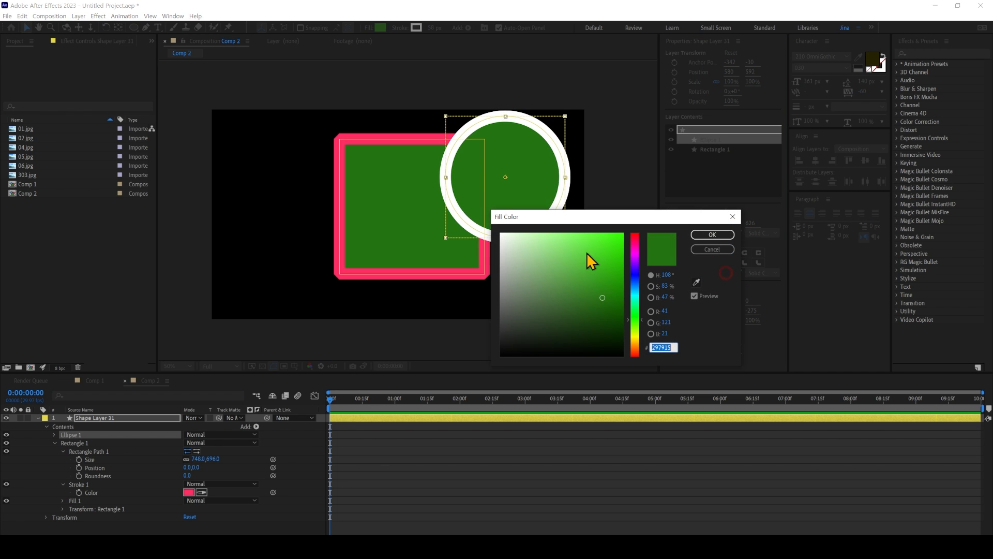
{"action": "left_click_drag", "start_coordinate": [587, 259], "coordinate": [595, 301]}
{"action": "left_click", "coordinate": [709, 231]}
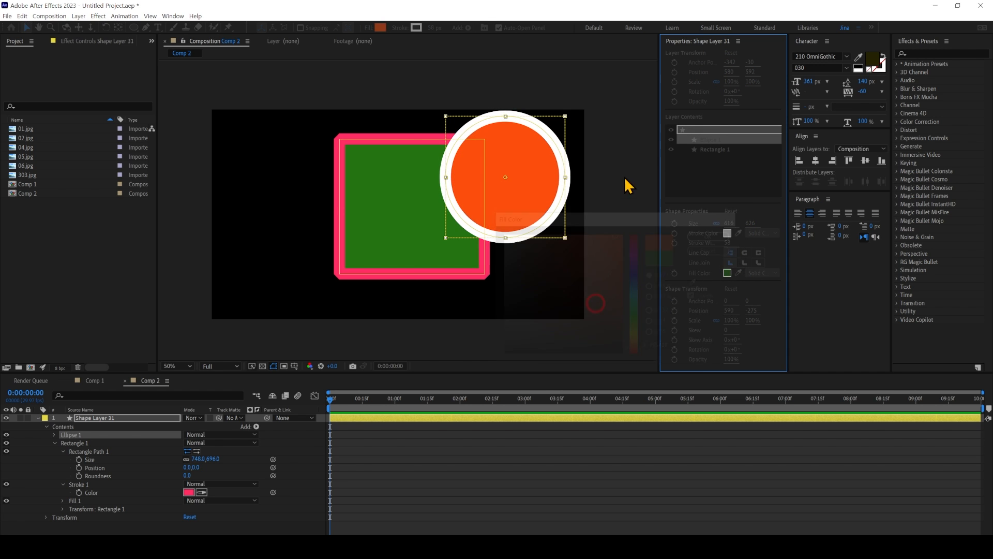
- Examine Rectangle 1's separate shape transform properties, and reselect Ellipse 1 in the composition
{"action": "left_click", "coordinate": [711, 149]}
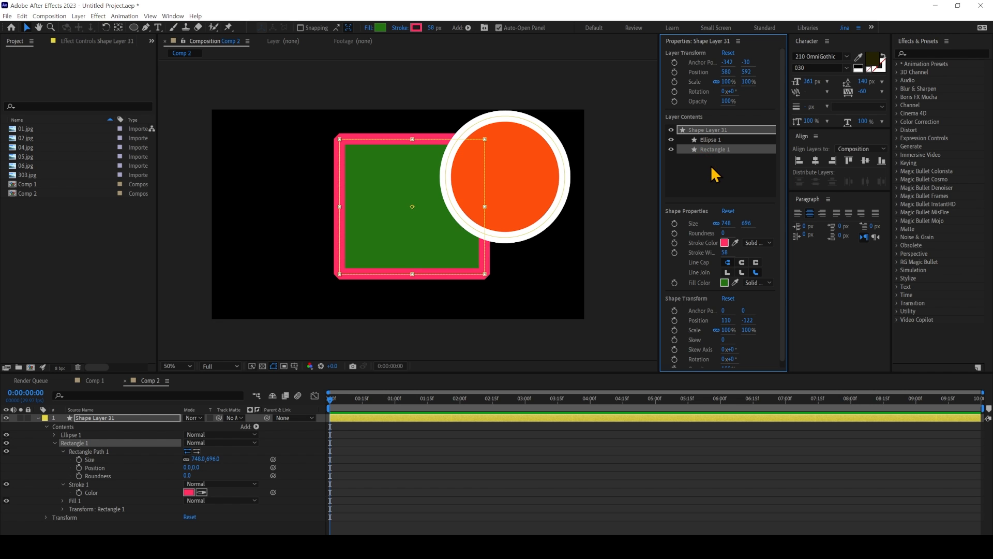
{"action": "scroll", "coordinate": [744, 344], "scroll_direction": "down", "scroll_amount": 1}
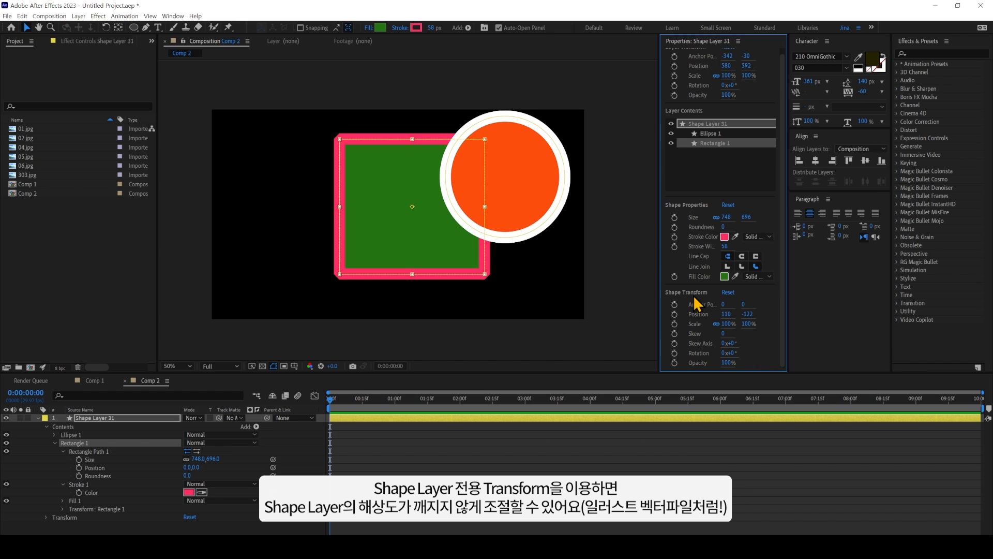
{"action": "left_click", "coordinate": [509, 190]}
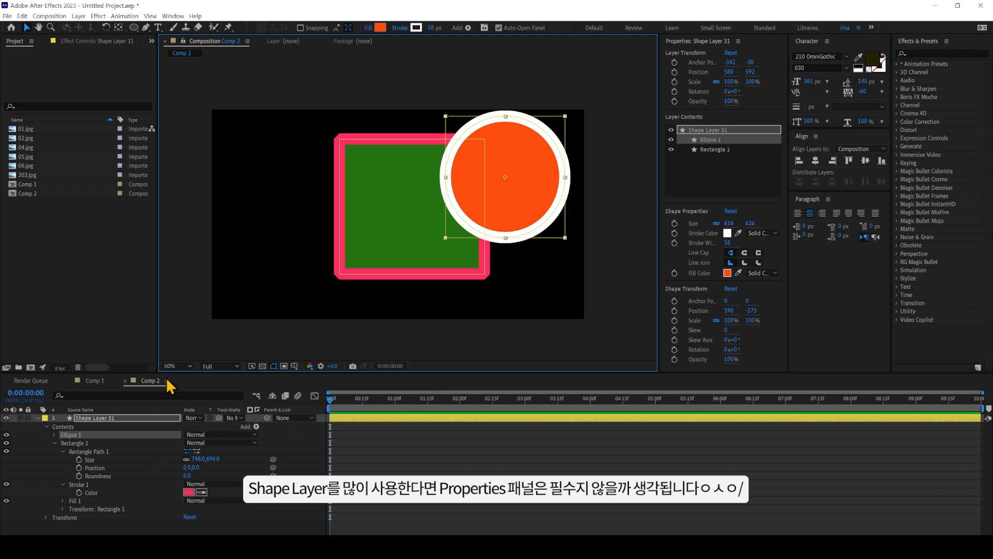
- Collapse Shape Layer 31 in the timeline, clear the selection, and restore the deleted text and block layers
{"action": "left_click", "coordinate": [54, 443]}
{"action": "left_click", "coordinate": [38, 418]}
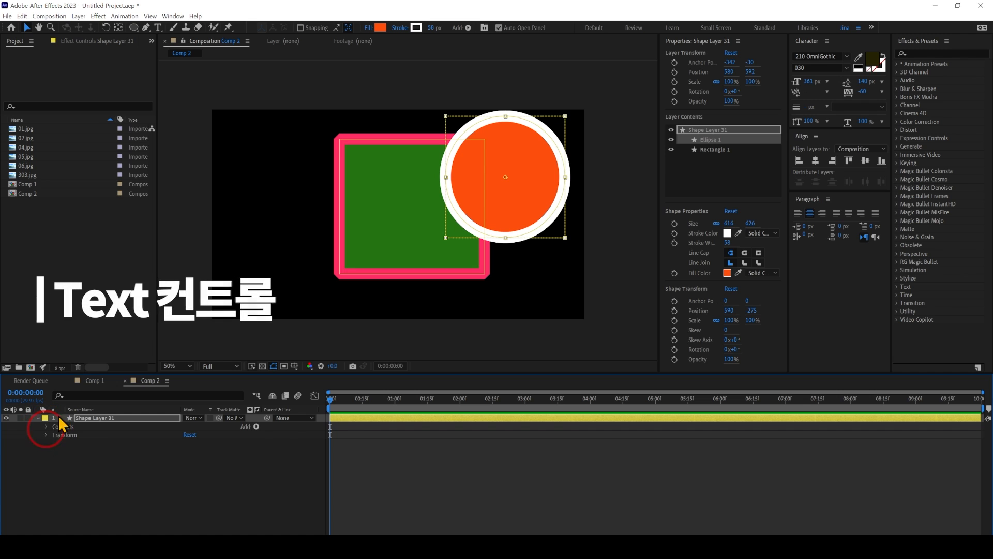
{"action": "left_click", "coordinate": [383, 304]}
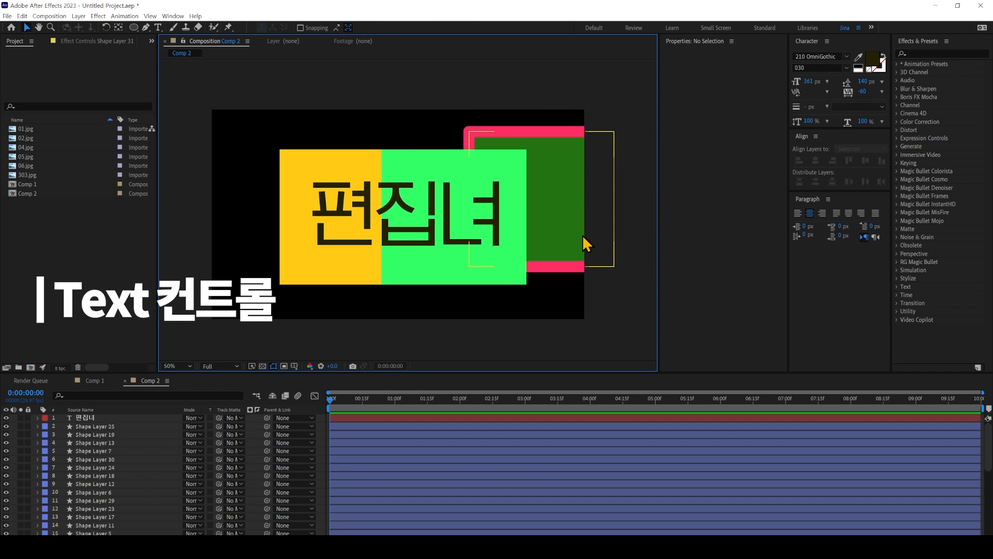
- Select the 편집녀 text layer and close the separate Character panel
{"action": "left_click", "coordinate": [459, 223]}
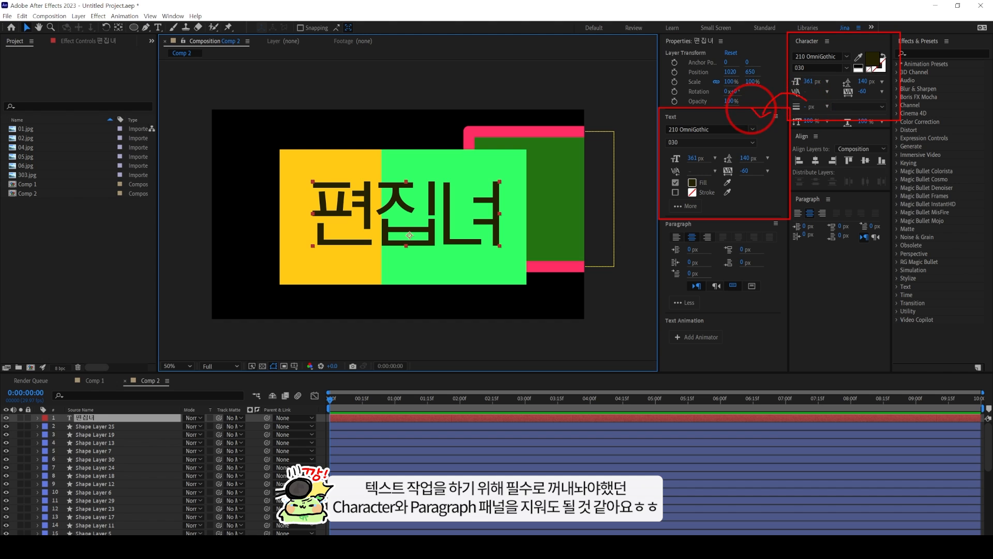
{"action": "left_click", "coordinate": [826, 42]}
{"action": "left_click", "coordinate": [799, 40]}
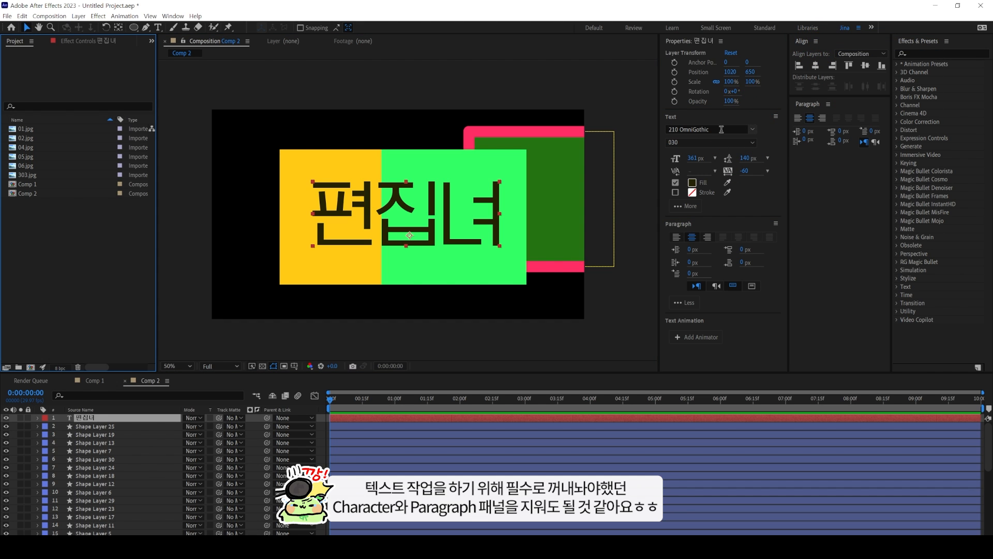
- Set the 편집녀 text's 210 OmniGothic font style to 050, and review its additional text options
{"action": "left_click", "coordinate": [753, 129]}
{"action": "left_click", "coordinate": [723, 177]}
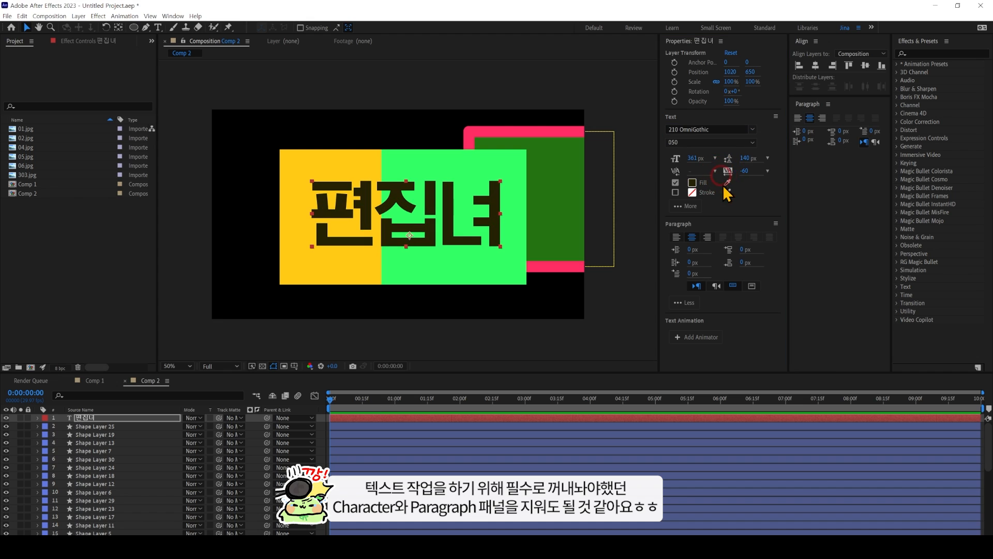
{"action": "left_click", "coordinate": [686, 206]}
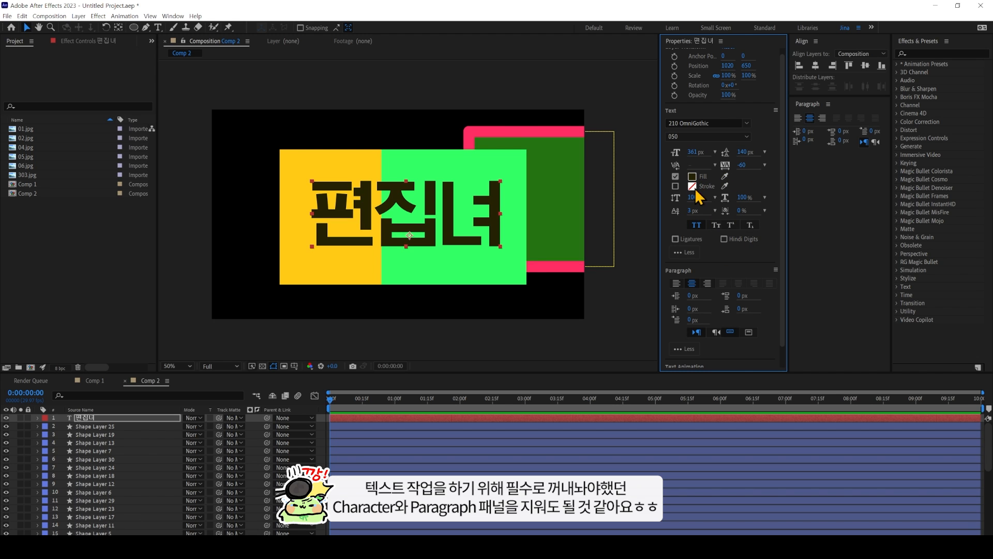
{"action": "left_click", "coordinate": [683, 252]}
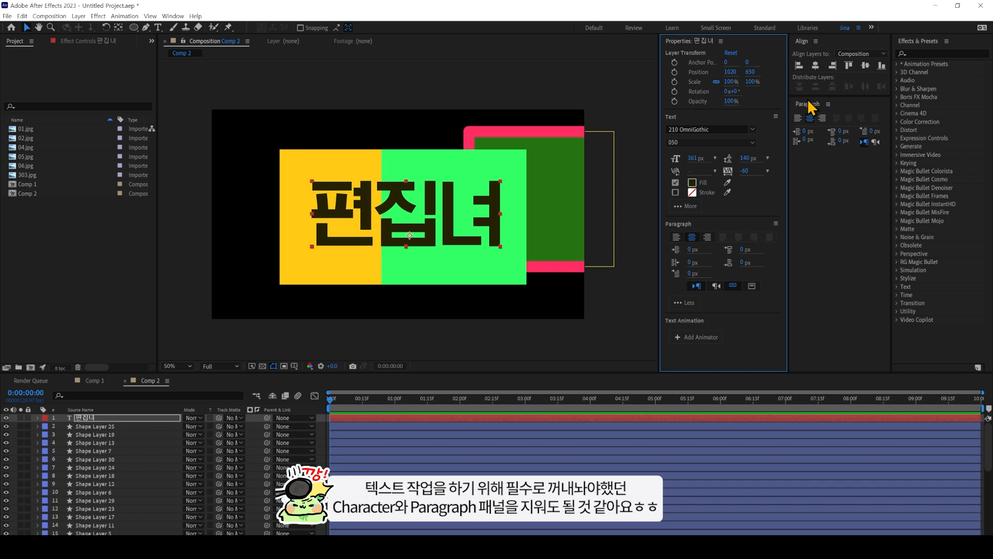
- Close the separate Paragraph panel and reselect the 편집녀 text layer in the composition
{"action": "left_click", "coordinate": [828, 104]}
{"action": "left_click", "coordinate": [841, 110]}
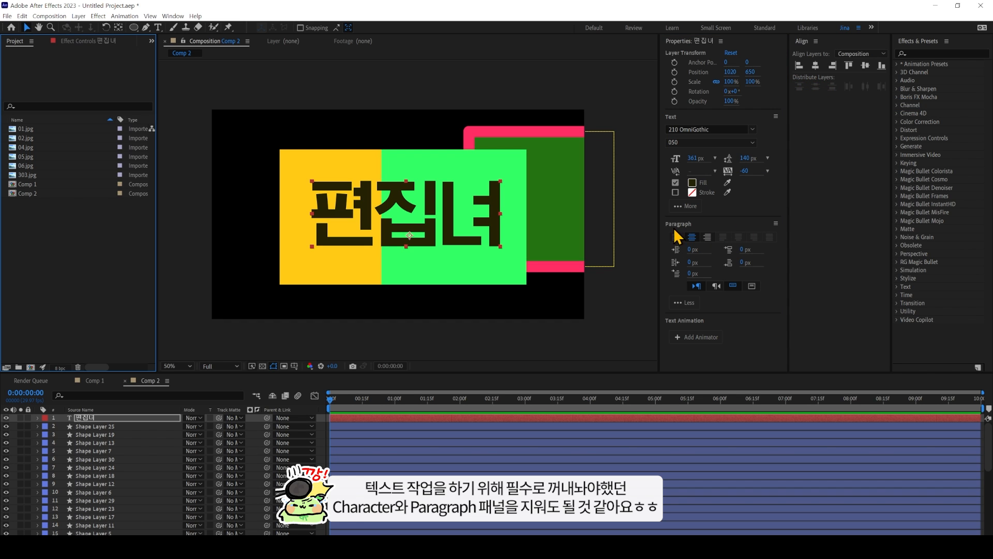
{"action": "left_click", "coordinate": [630, 342]}
{"action": "left_click", "coordinate": [445, 212]}
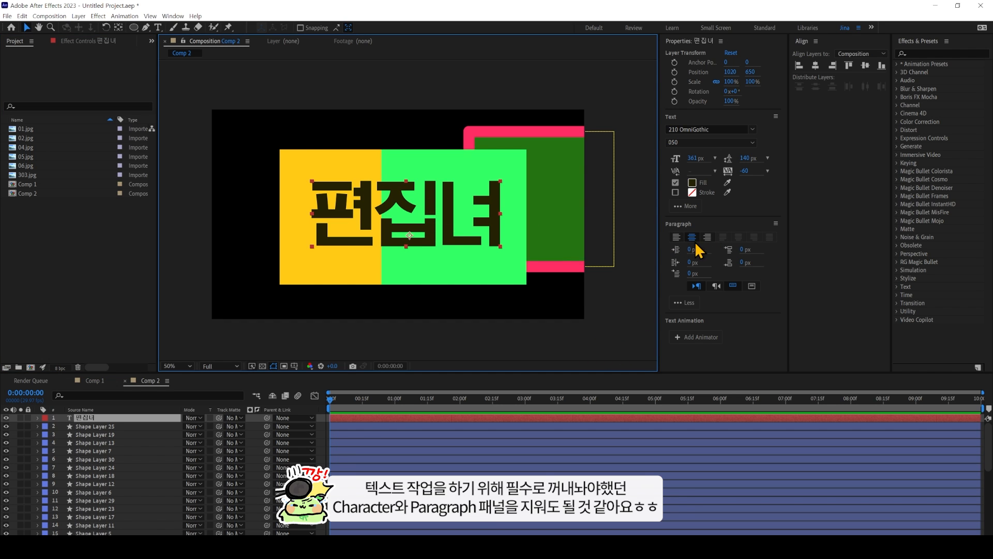
- Toggle the text layer's additional paragraph options, leave them collapsed, and reselect the layer
{"action": "left_click", "coordinate": [684, 303]}
{"action": "left_click", "coordinate": [684, 252]}
{"action": "left_click", "coordinate": [685, 309]}
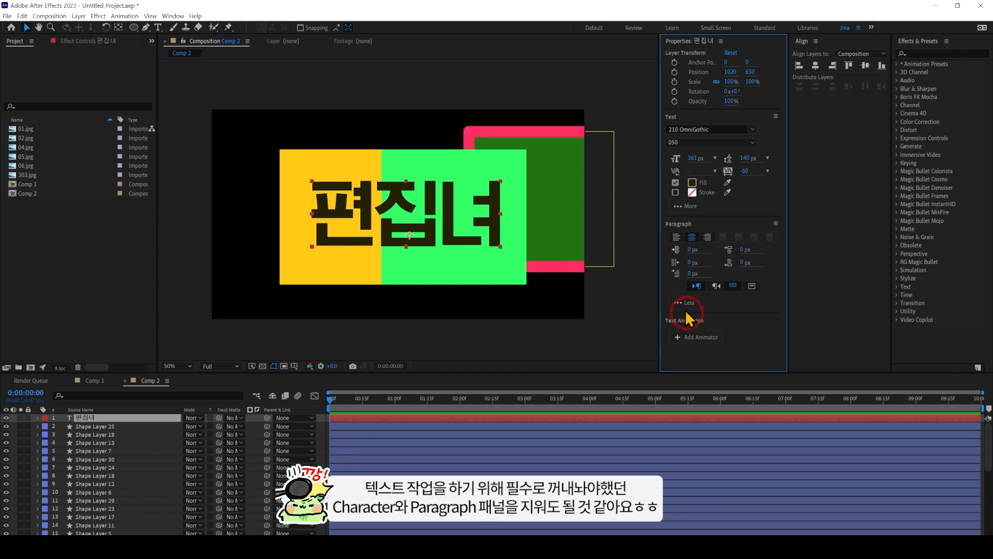
{"action": "left_click", "coordinate": [685, 302]}
{"action": "left_click", "coordinate": [630, 300]}
{"action": "left_click", "coordinate": [481, 224]}
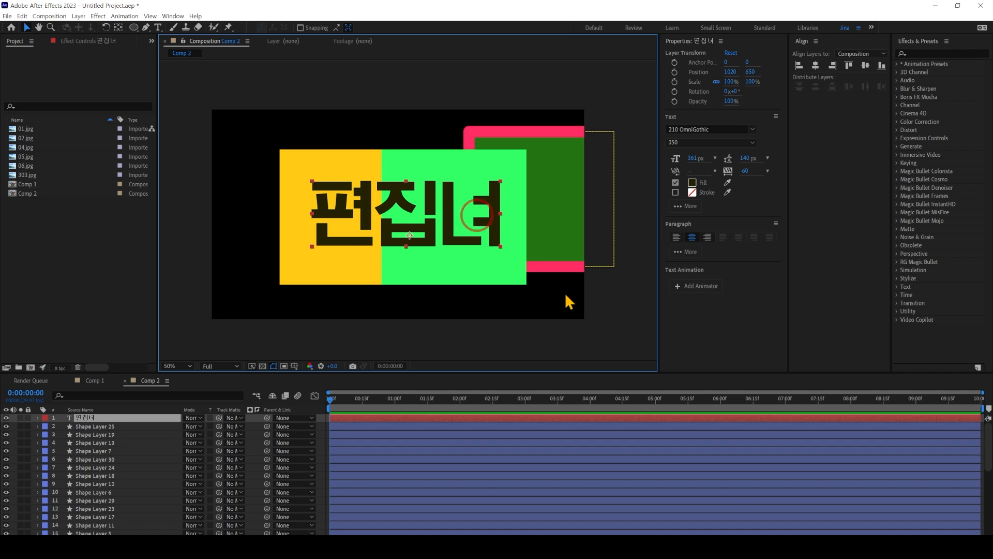
- Add a Position animator to the 편집녀 text layer from its timeline properties and expand its Range Selector 1
{"action": "left_click", "coordinate": [519, 330]}
{"action": "left_click", "coordinate": [439, 316]}
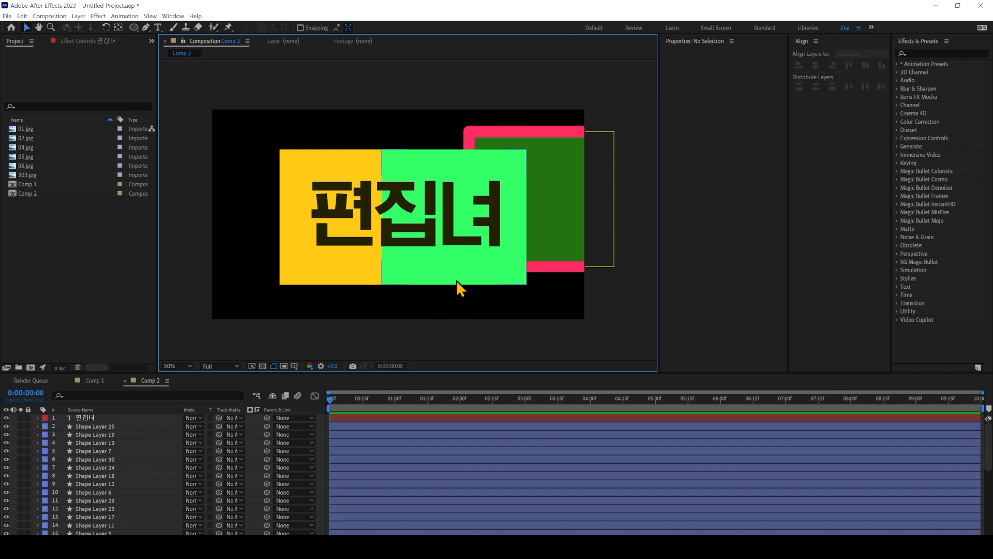
{"action": "left_click", "coordinate": [462, 232]}
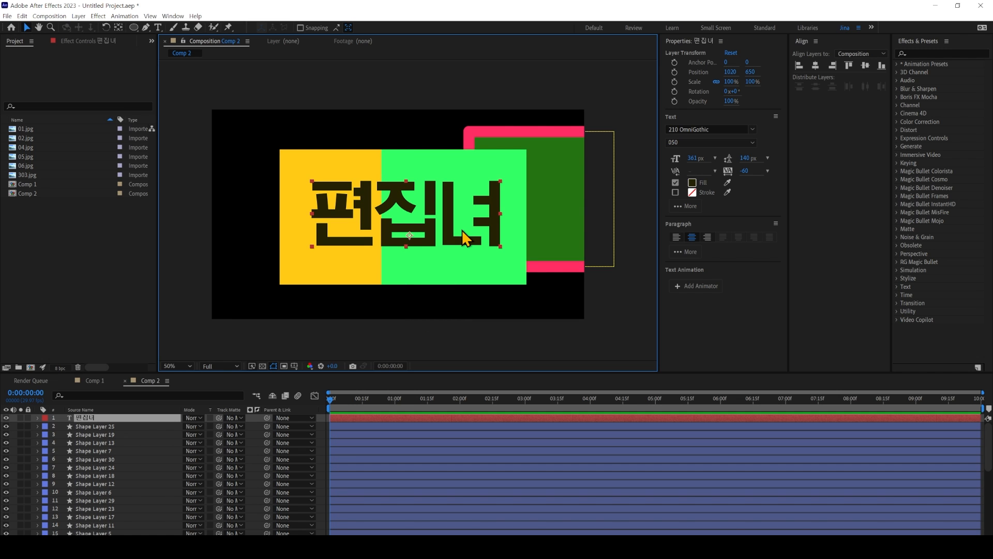
{"action": "left_click", "coordinate": [38, 417]}
{"action": "left_click", "coordinate": [60, 427]}
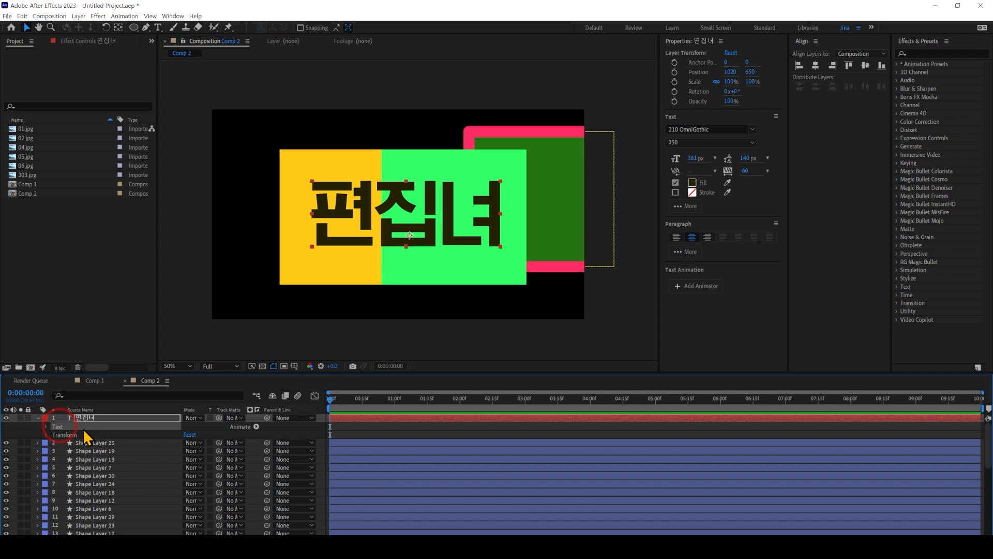
{"action": "left_click", "coordinate": [257, 426]}
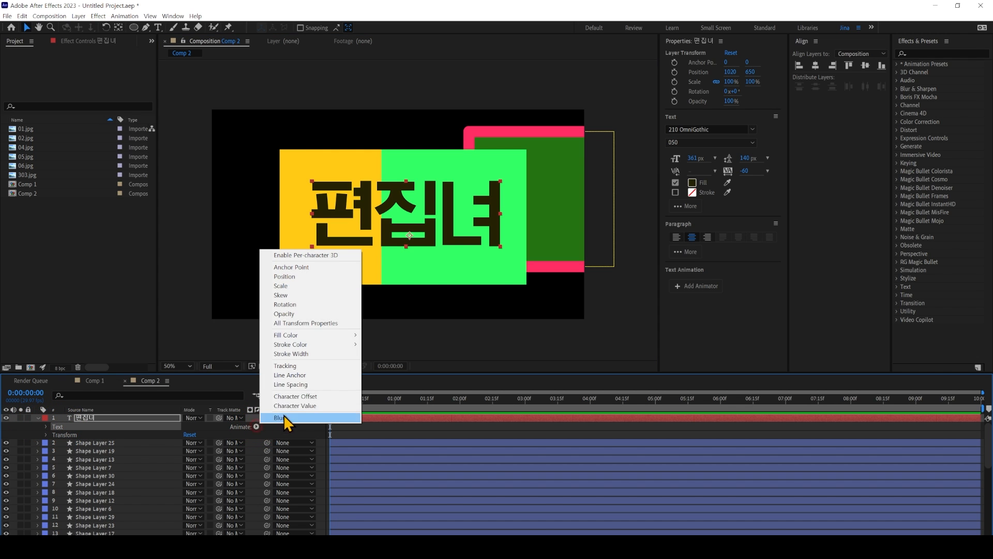
{"action": "left_click", "coordinate": [287, 280]}
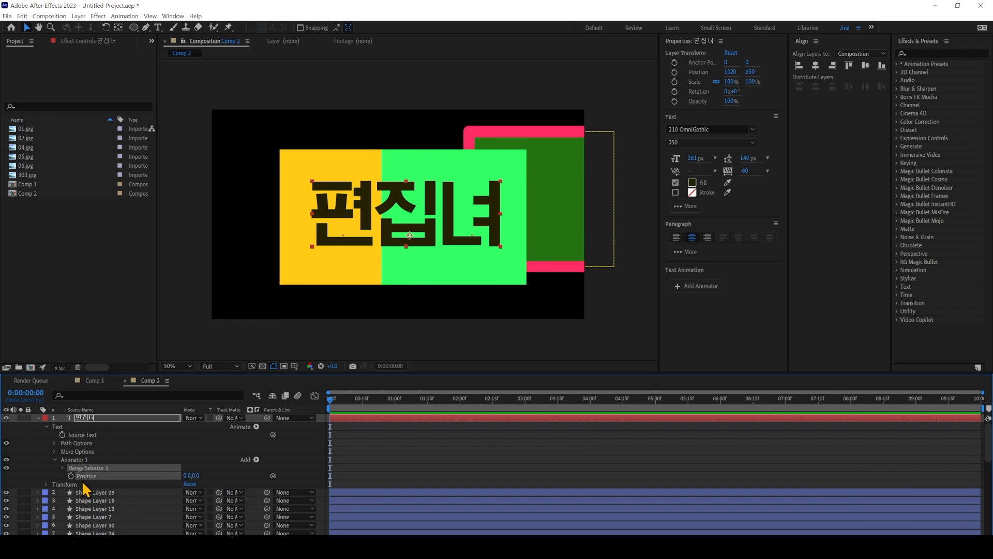
{"action": "left_click", "coordinate": [63, 468]}
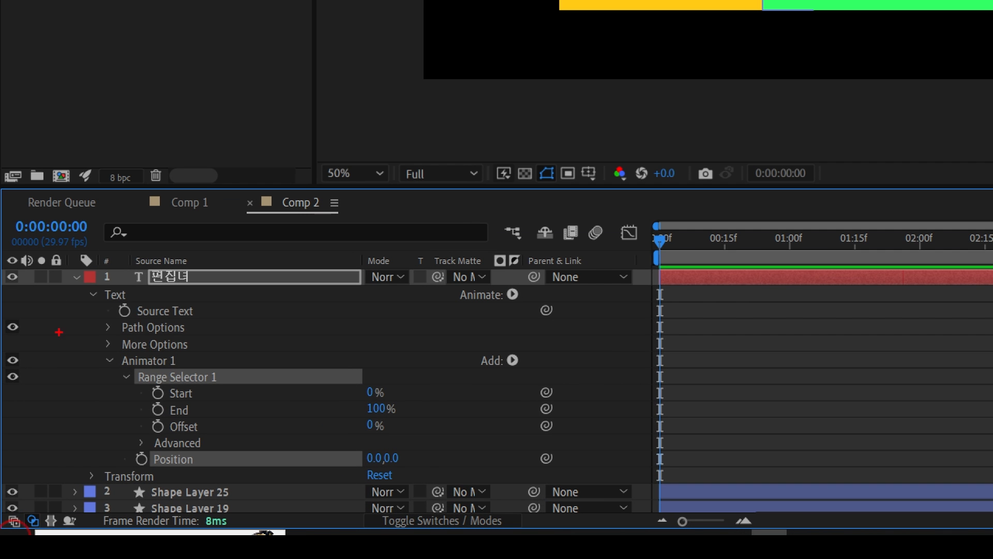
{"action": "mouse_move", "coordinate": [87, 290]}
{"action": "left_mouse_down"}
{"action": "mouse_move", "coordinate": [197, 368]}
{"action": "mouse_move", "coordinate": [428, 477]}
{"action": "left_mouse_up"}
{"action": "mouse_move", "coordinate": [630, 190]}
{"action": "left_mouse_down"}
{"action": "mouse_move", "coordinate": [606, 228]}
{"action": "mouse_move", "coordinate": [692, 277]}
{"action": "left_mouse_up"}
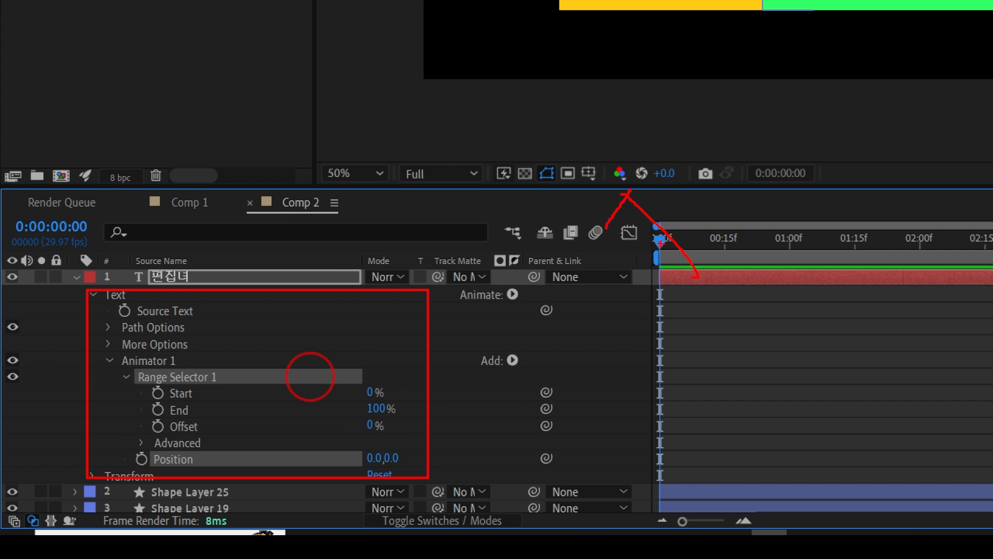
{"action": "left_click_drag", "start_coordinate": [639, 217], "coordinate": [653, 534]}
{"action": "left_click_drag", "start_coordinate": [598, 511], "coordinate": [686, 486]}
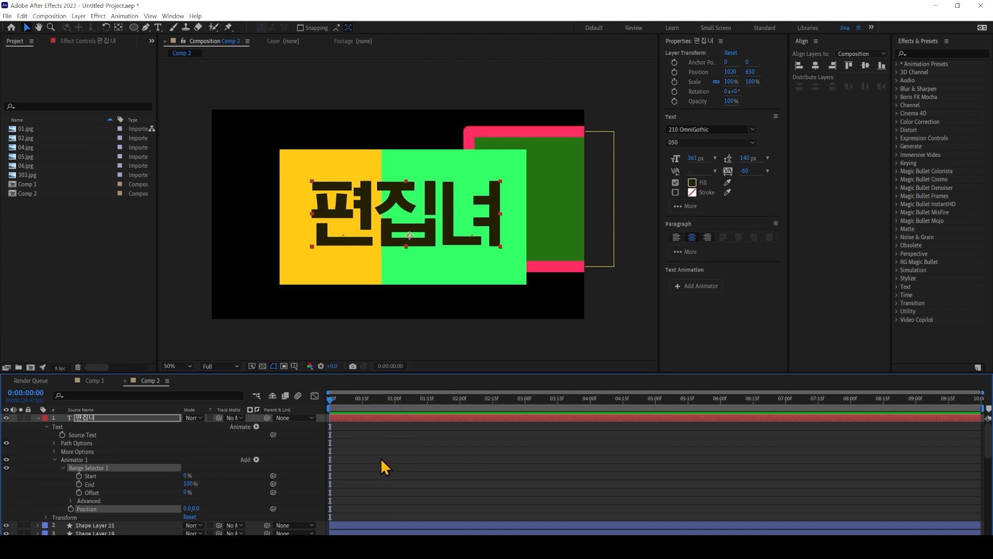
- Add a Position animator to the 편집녀 text through the Text Animation properties, and expand its Range Selector 1
{"action": "left_click", "coordinate": [37, 418]}
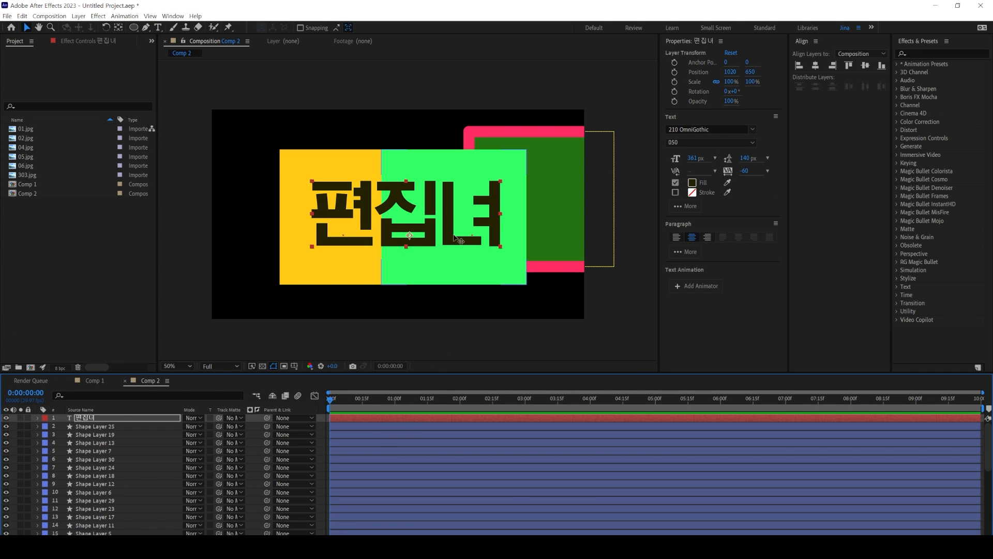
{"action": "left_click", "coordinate": [447, 208]}
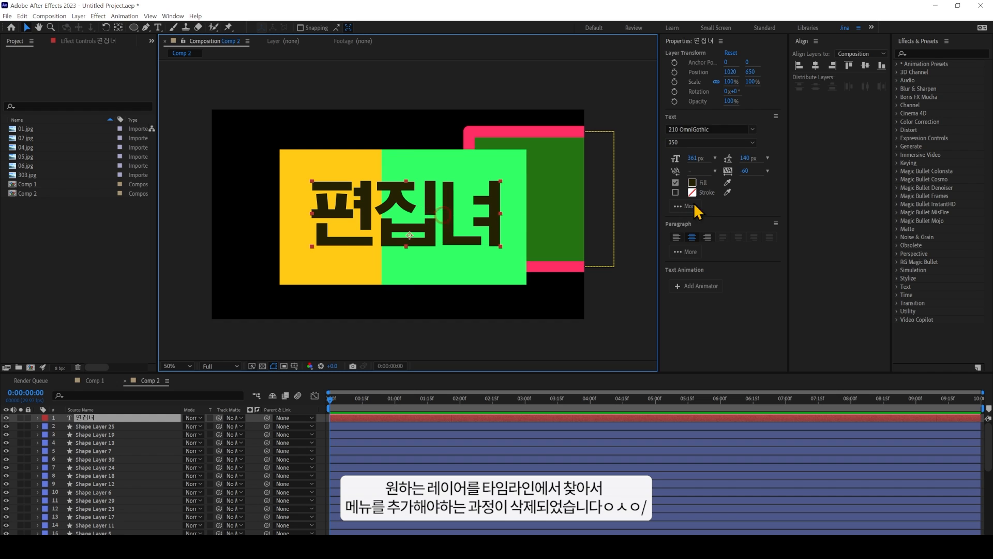
{"action": "left_click", "coordinate": [696, 286]}
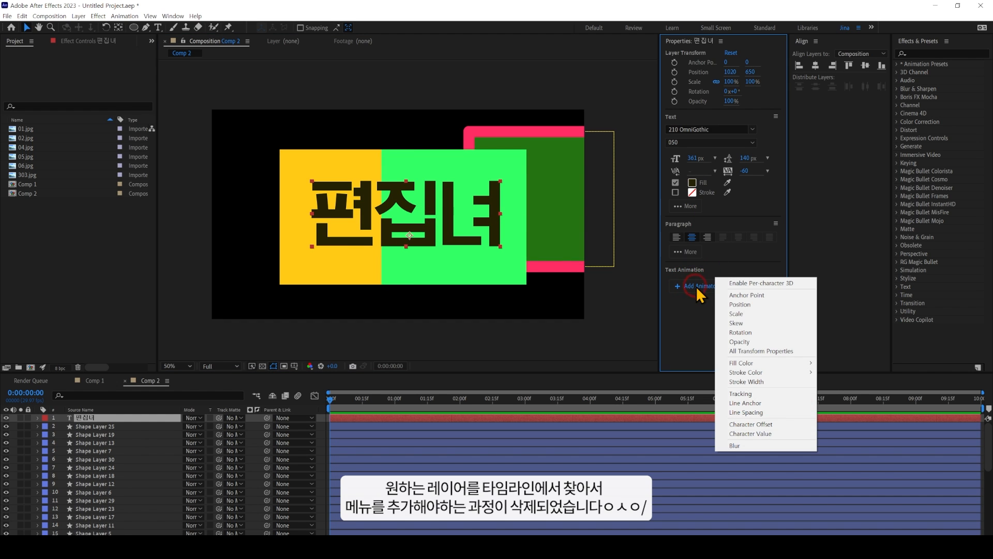
{"action": "left_click", "coordinate": [747, 306]}
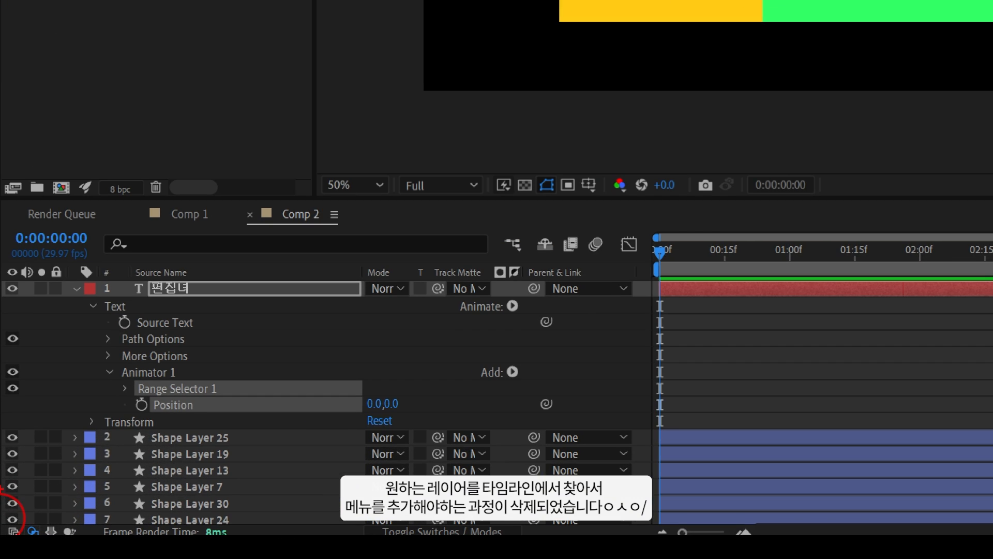
{"action": "mouse_move", "coordinate": [103, 367]}
{"action": "left_mouse_down"}
{"action": "mouse_move", "coordinate": [436, 420]}
{"action": "mouse_move", "coordinate": [241, 477]}
{"action": "mouse_move", "coordinate": [199, 228]}
{"action": "mouse_move", "coordinate": [428, 297]}
{"action": "mouse_move", "coordinate": [440, 452]}
{"action": "left_mouse_up"}
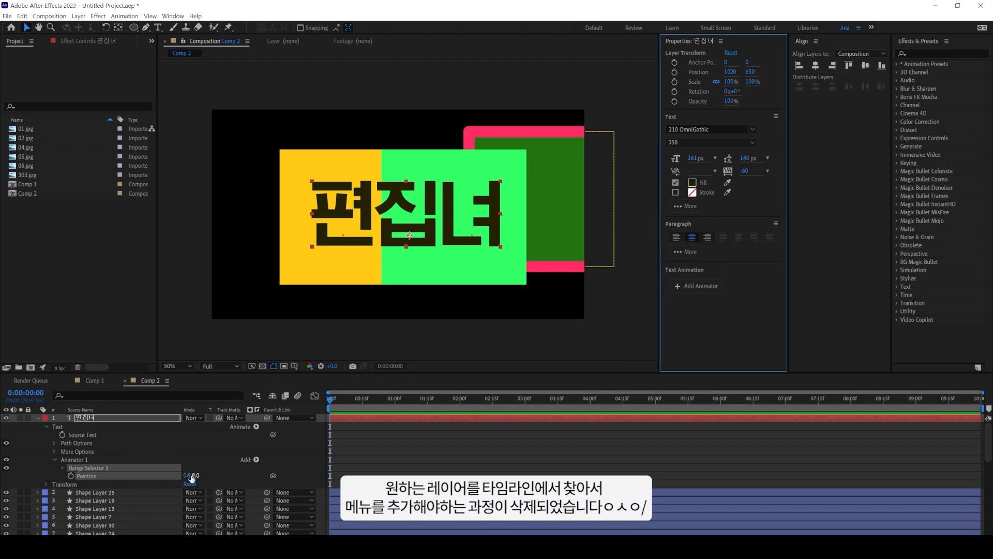
{"action": "left_click", "coordinate": [62, 468]}
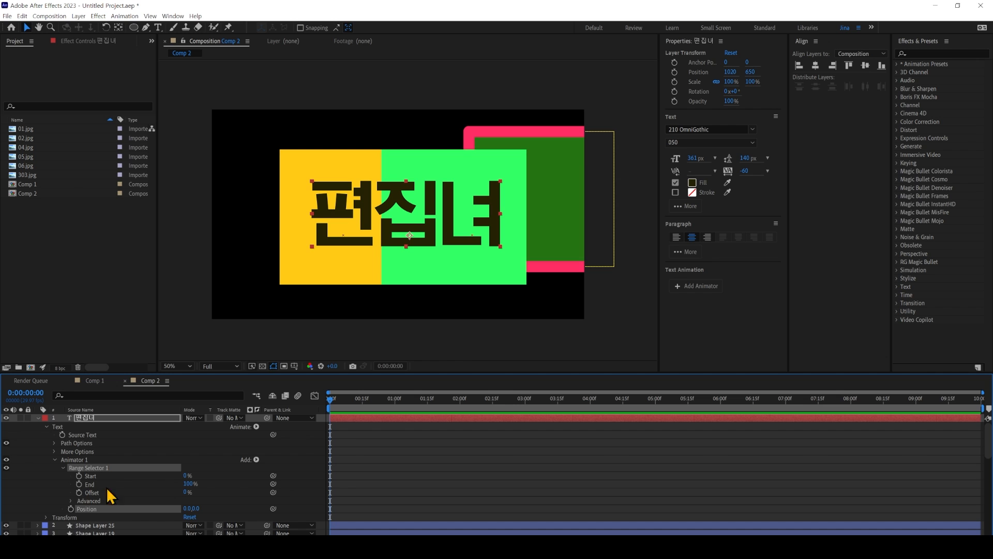
- Show the separate Character and Paragraph panels and close both again
{"action": "left_click", "coordinate": [324, 452]}
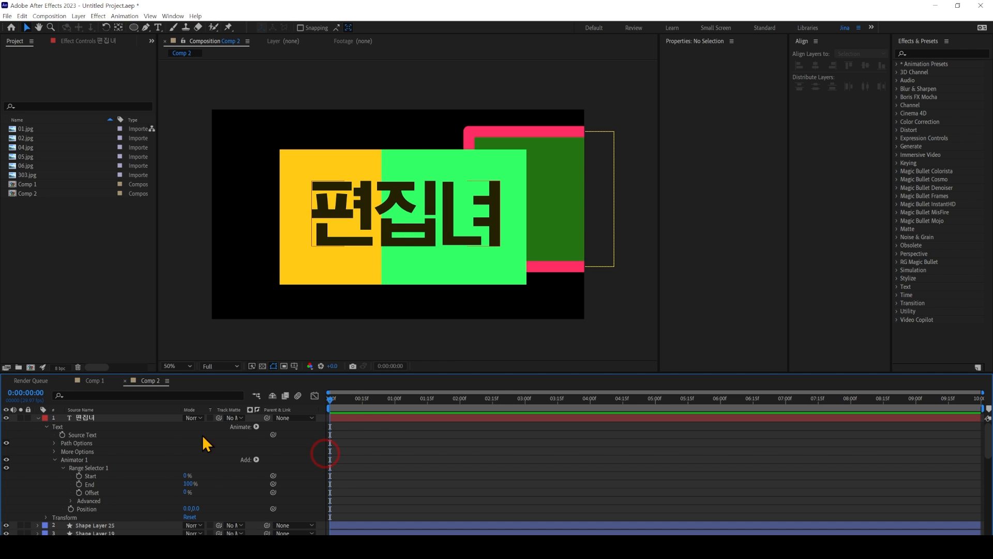
{"action": "left_click", "coordinate": [402, 217]}
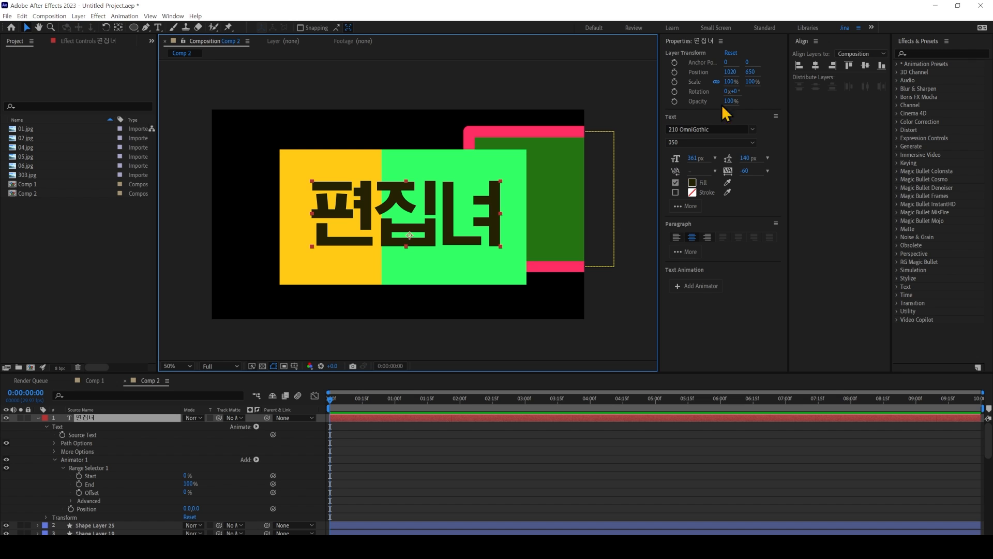
{"action": "left_click", "coordinate": [401, 84]}
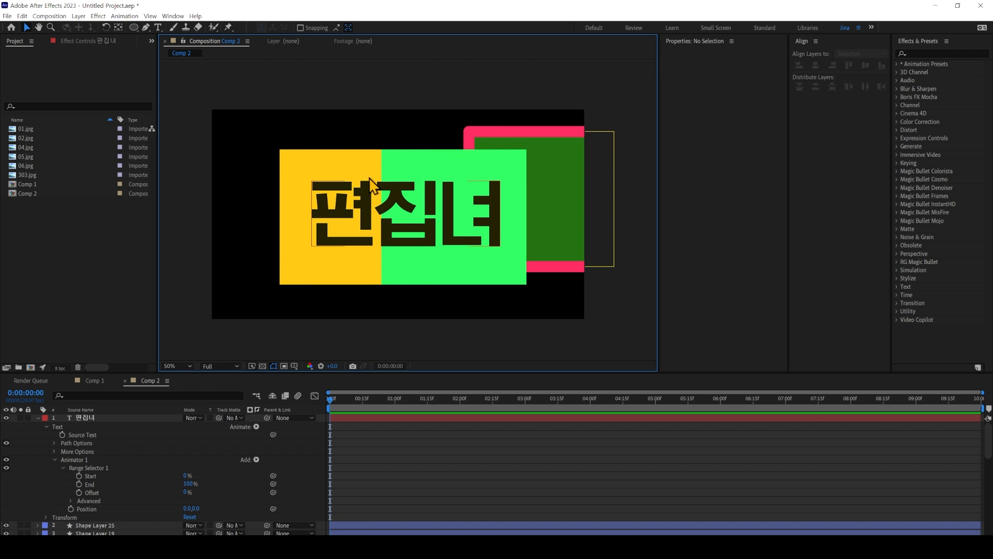
{"action": "left_click", "coordinate": [174, 17]}
{"action": "left_click", "coordinate": [213, 101]}
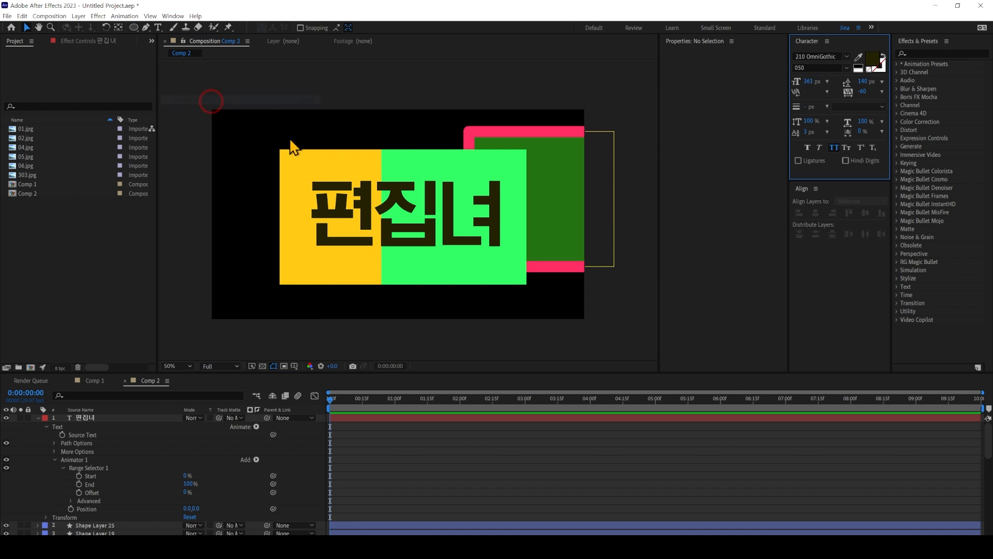
{"action": "left_click", "coordinate": [173, 16]}
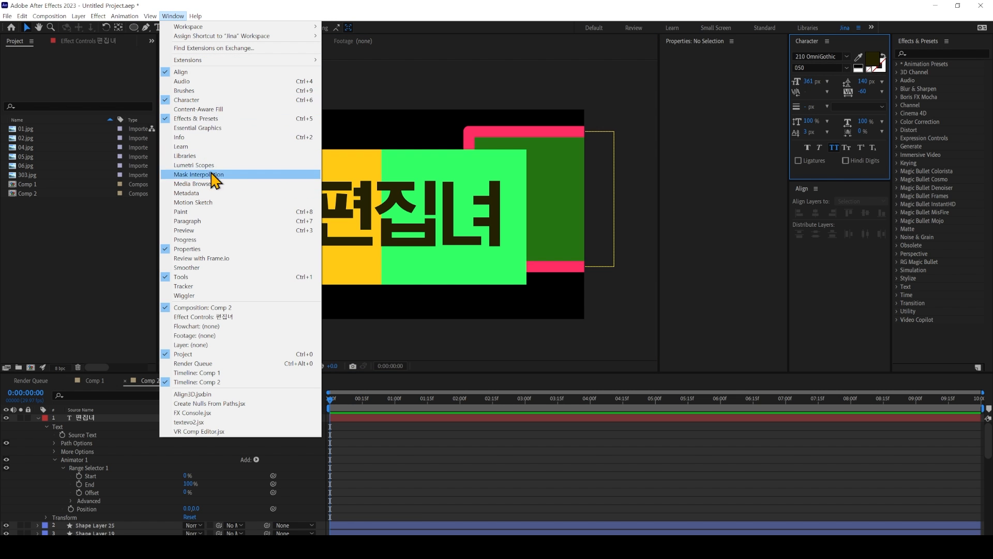
{"action": "left_click", "coordinate": [216, 220]}
{"action": "right_click", "coordinate": [802, 44]}
{"action": "left_click", "coordinate": [809, 49]}
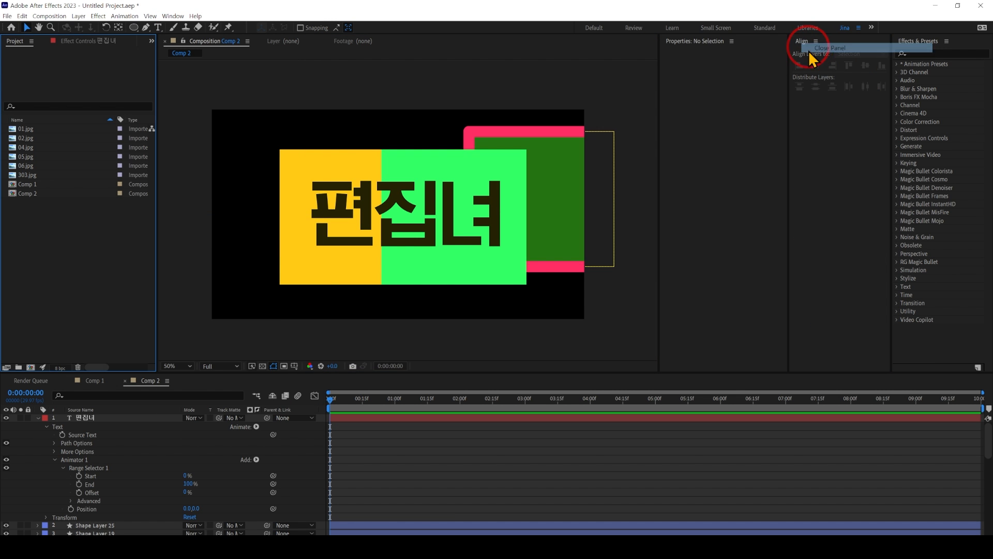
- With the 편집녀 layer selected, dock the Align panel below Effects & Presets and widen that panel column
{"action": "left_click", "coordinate": [444, 216]}
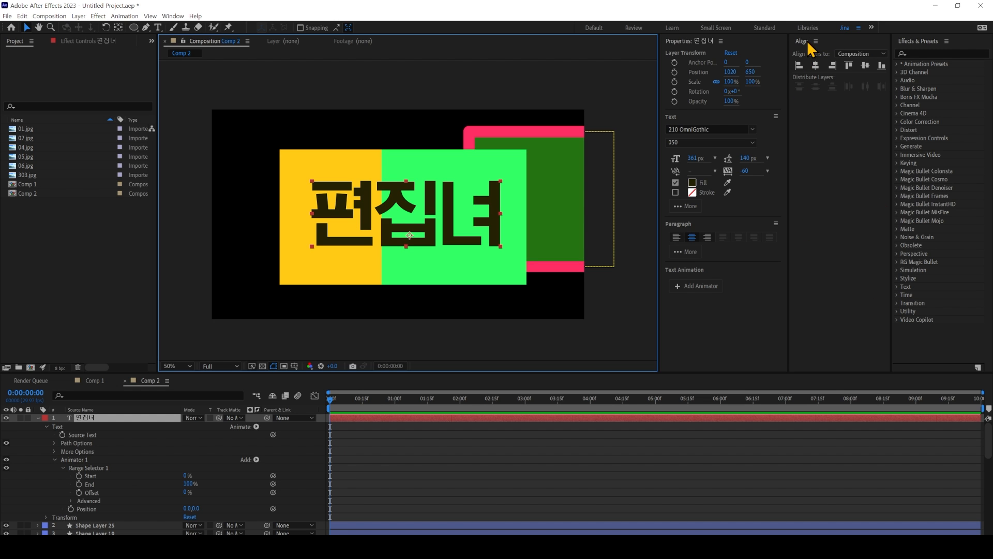
{"action": "left_click_drag", "start_coordinate": [804, 41], "coordinate": [926, 333]}
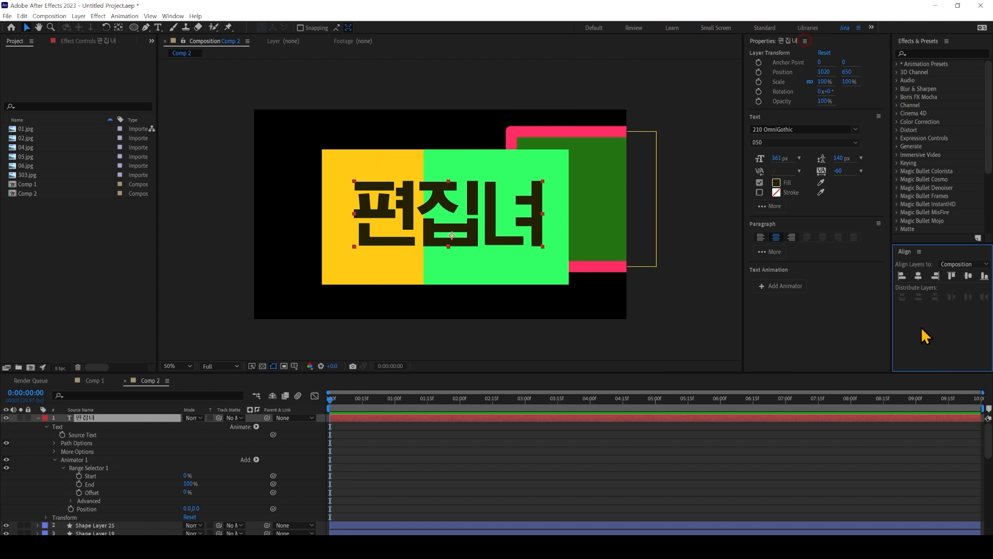
{"action": "left_click_drag", "start_coordinate": [892, 223], "coordinate": [863, 220]}
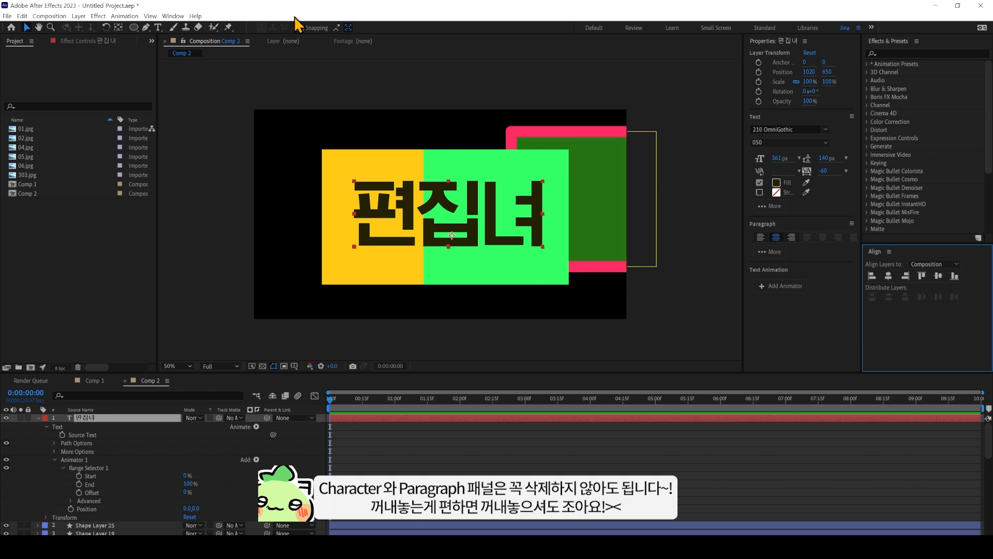
- Try to show the separate Paragraph panel again, and reselect the 편집녀 text layer in the composition
{"action": "left_click", "coordinate": [173, 17]}
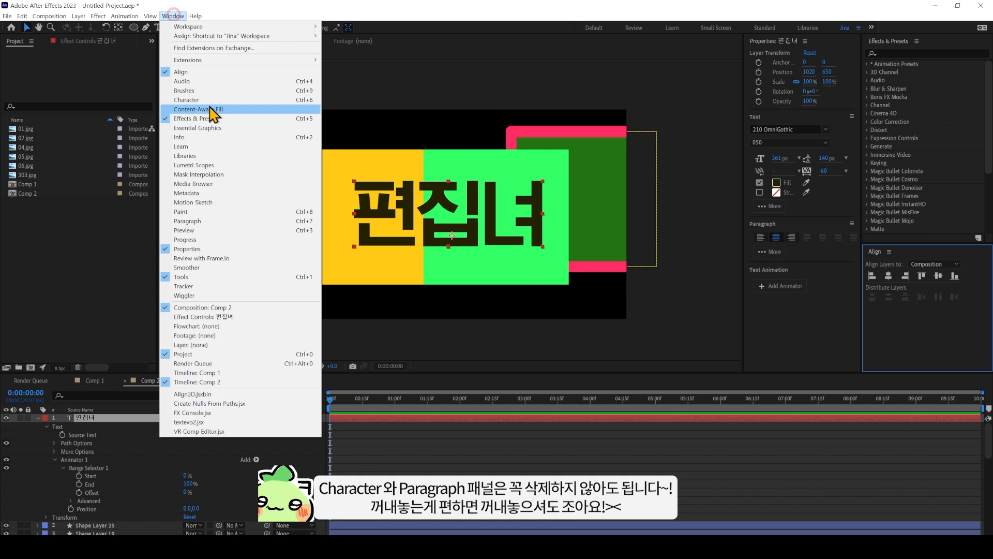
{"action": "left_click", "coordinate": [218, 225]}
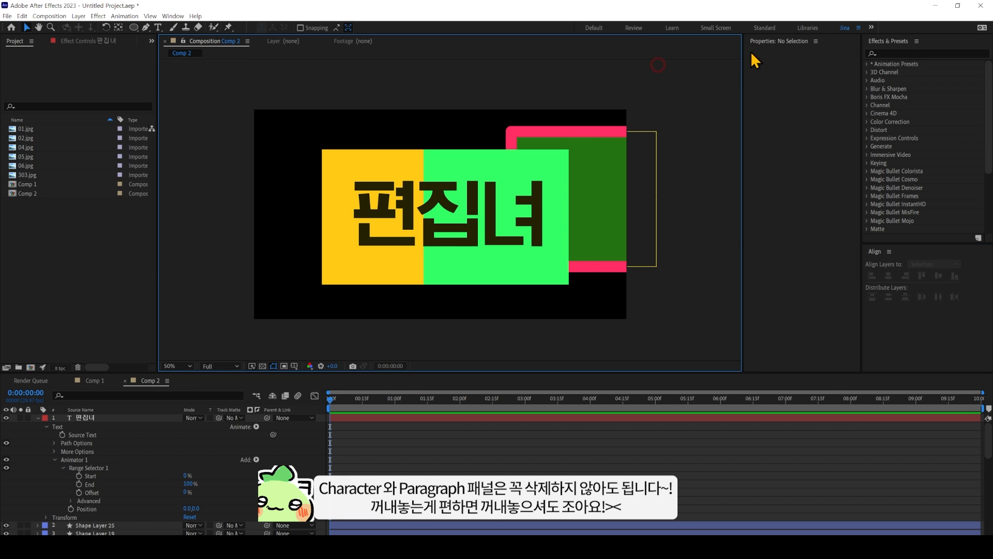
{"action": "left_click", "coordinate": [501, 196]}
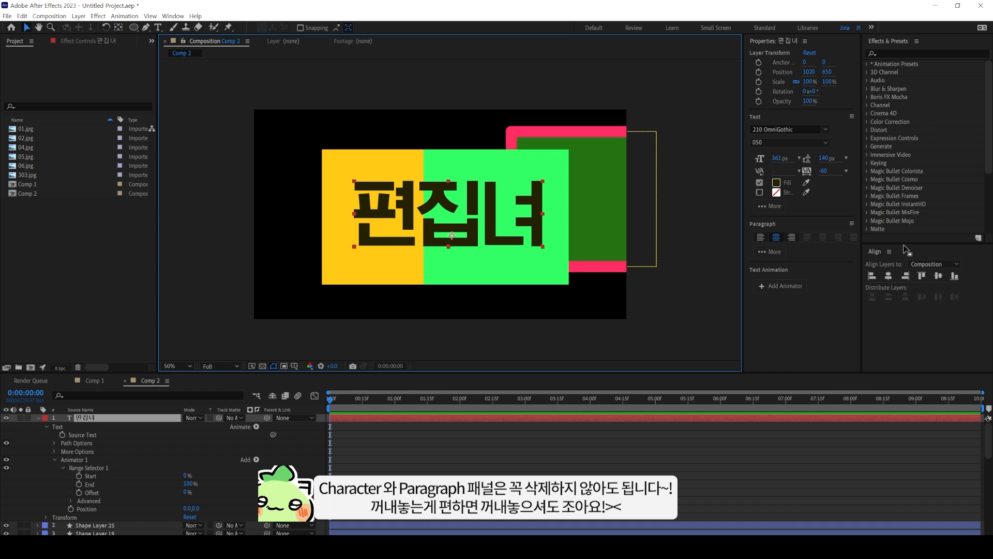
{"action": "left_click", "coordinate": [571, 337]}
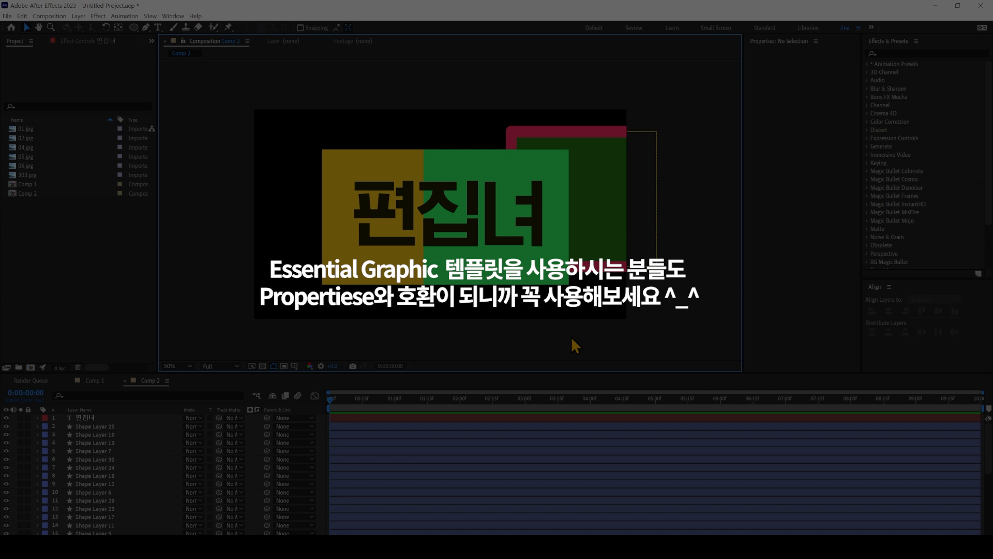
{"action": "left_click", "coordinate": [792, 67]}
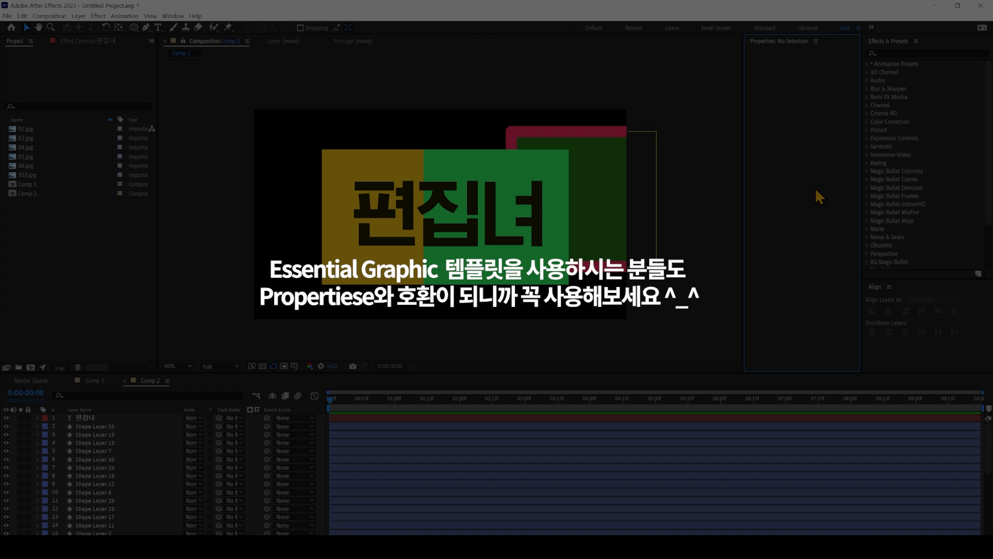
{"action": "left_click", "coordinate": [730, 208]}
{"action": "left_click", "coordinate": [778, 211]}
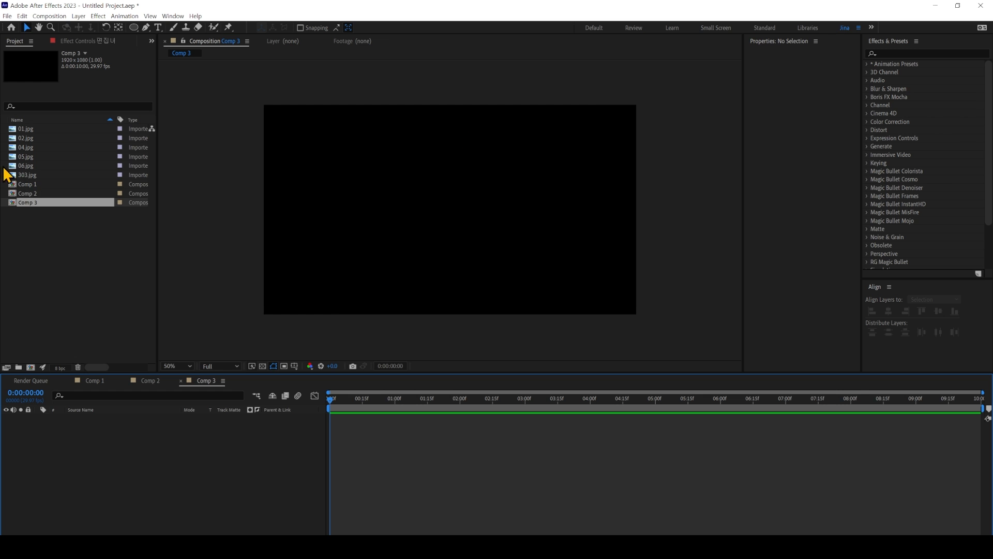
- Add the 05.jpg image to Comp 3 as a layer and keep it selected
{"action": "left_click_drag", "start_coordinate": [25, 156], "coordinate": [192, 455]}
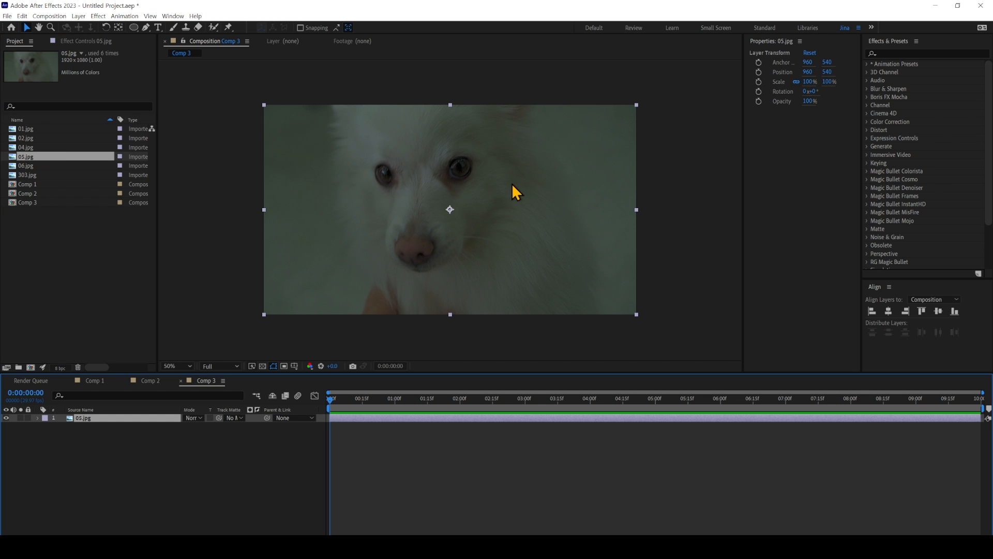
{"action": "left_click", "coordinate": [607, 199]}
{"action": "left_click", "coordinate": [534, 206]}
{"action": "key", "text": "ctrl+1"}
{"action": "left_click", "coordinate": [859, 70]}
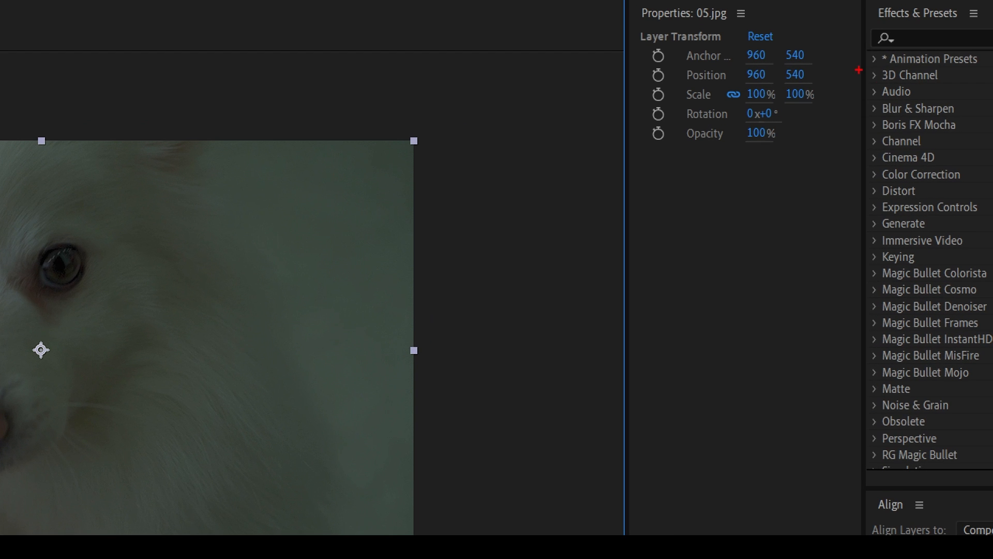
{"action": "mouse_move", "coordinate": [858, 69]}
{"action": "left_mouse_down"}
{"action": "mouse_move", "coordinate": [675, 136]}
{"action": "mouse_move", "coordinate": [874, 164]}
{"action": "left_mouse_up"}
{"action": "key", "text": "Escape"}
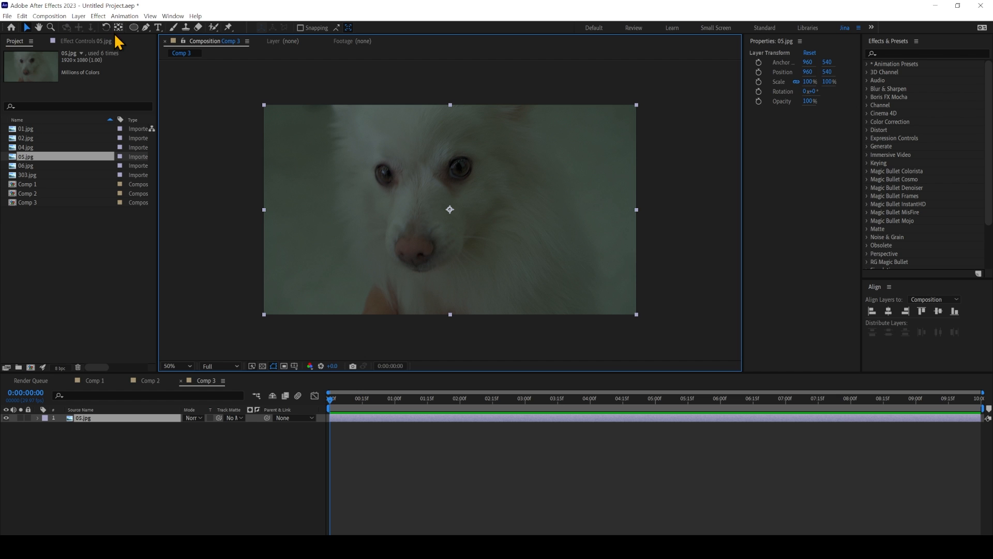
- Draw a rectangular mask around the dog's face on the 05.jpg layer and return to the Selection tool
{"action": "left_click", "coordinate": [136, 28]}
{"action": "left_click", "coordinate": [157, 31]}
{"action": "left_click_drag", "start_coordinate": [358, 134], "coordinate": [561, 280]}
{"action": "left_click", "coordinate": [26, 27]}
{"action": "left_click", "coordinate": [635, 239]}
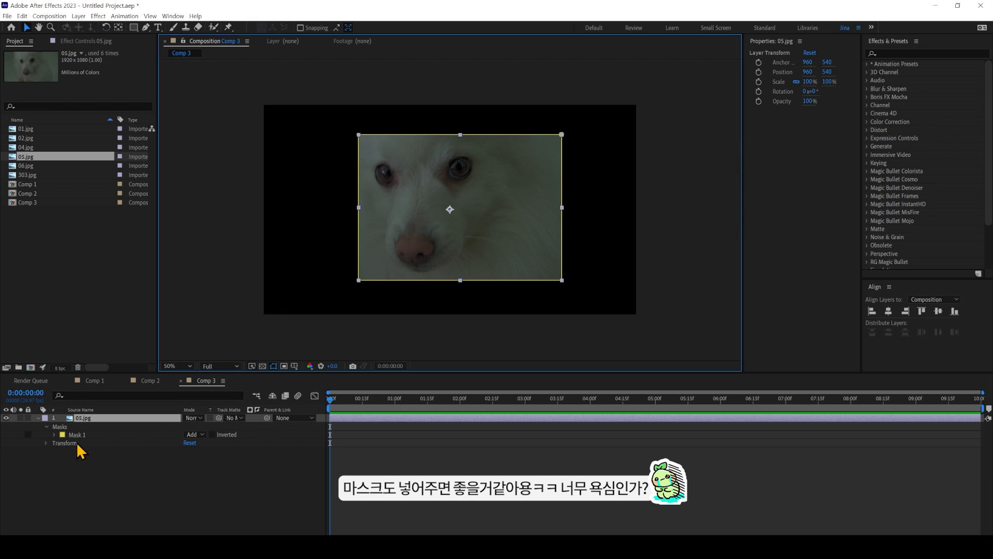
- Review the properties of Mask 1 on the 05.jpg layer, collapse them, and deselect the layer
{"action": "left_click", "coordinate": [54, 434]}
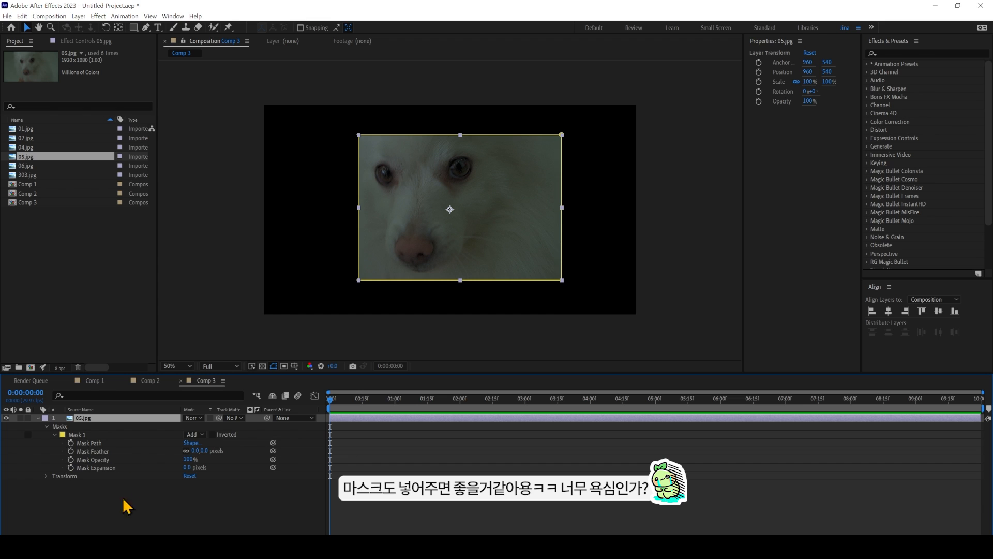
{"action": "left_click", "coordinate": [54, 435]}
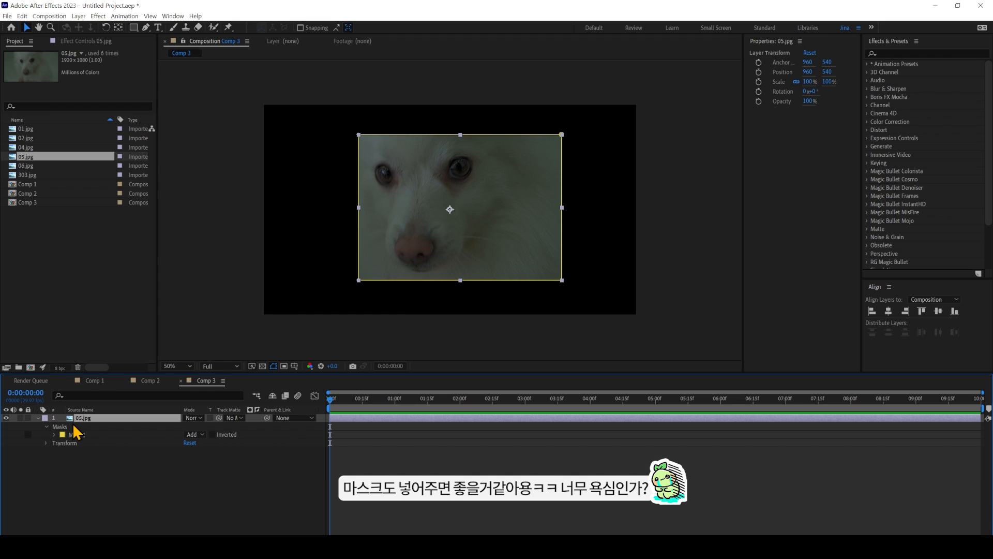
{"action": "left_click", "coordinate": [551, 297]}
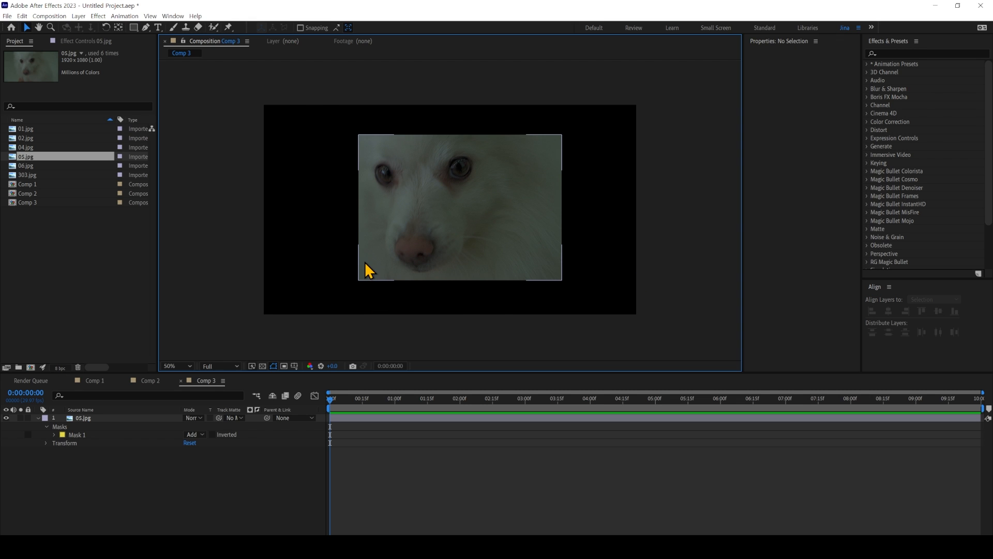
{"action": "mouse_move", "coordinate": [323, 247]}
{"action": "left_mouse_down"}
{"action": "mouse_move", "coordinate": [388, 183]}
{"action": "mouse_move", "coordinate": [426, 239]}
{"action": "left_mouse_up"}
{"action": "mouse_move", "coordinate": [464, 211]}
{"action": "left_mouse_down"}
{"action": "mouse_move", "coordinate": [487, 136]}
{"action": "mouse_move", "coordinate": [612, 292]}
{"action": "left_mouse_up"}
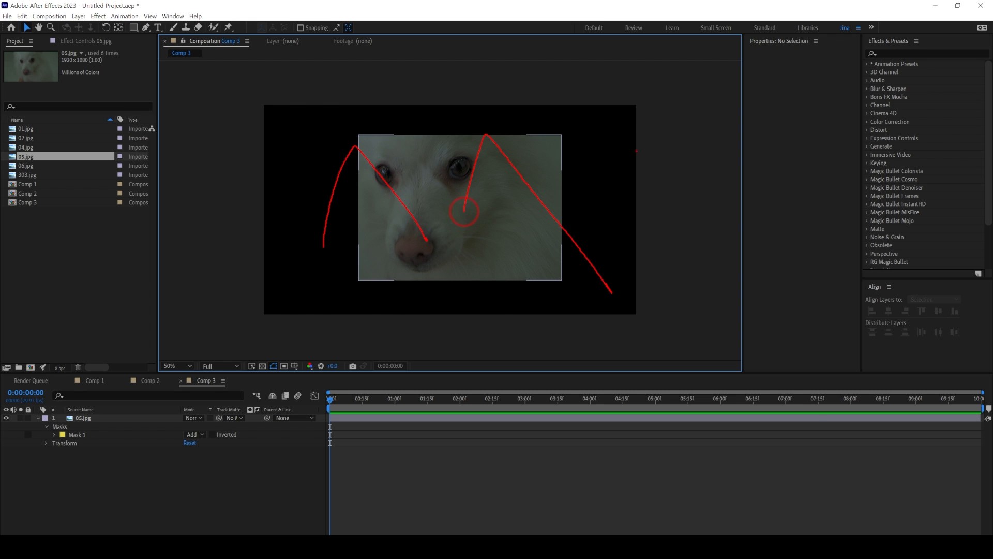
{"action": "mouse_move", "coordinate": [623, 148]}
{"action": "left_mouse_down"}
{"action": "mouse_move", "coordinate": [763, 133]}
{"action": "mouse_move", "coordinate": [820, 464]}
{"action": "left_mouse_up"}
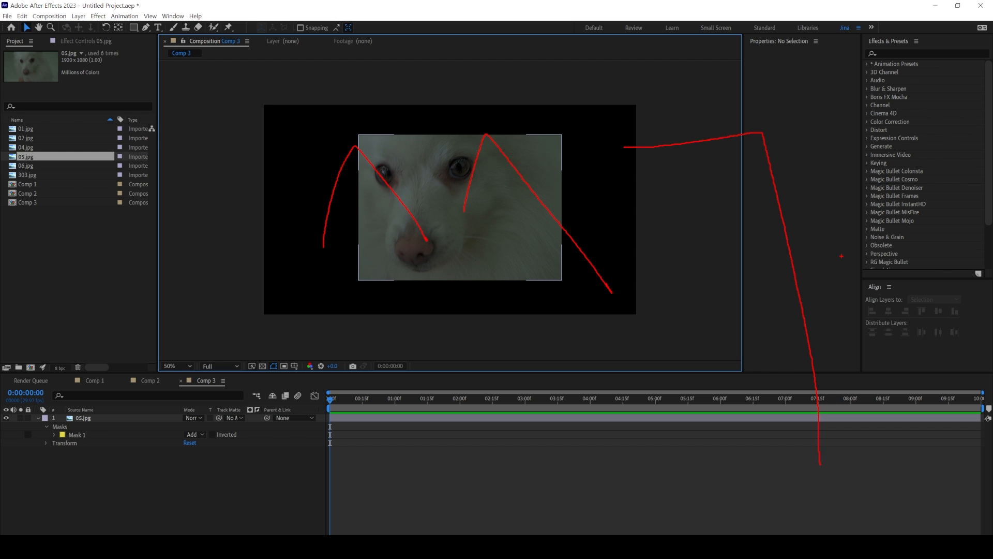